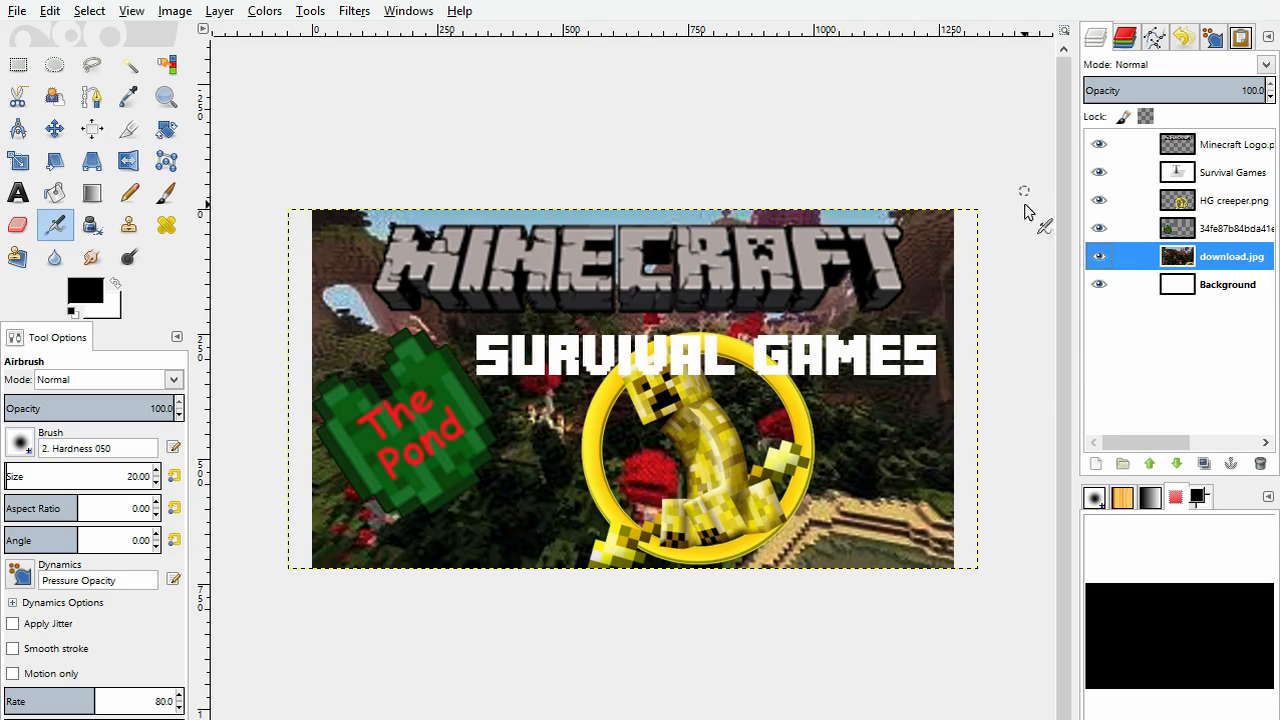
Step: Examine the individual layers of the finished Minecraft Survival Games thumbnail, from the green pond image up to the Minecraft logo
left_click(1208, 233)
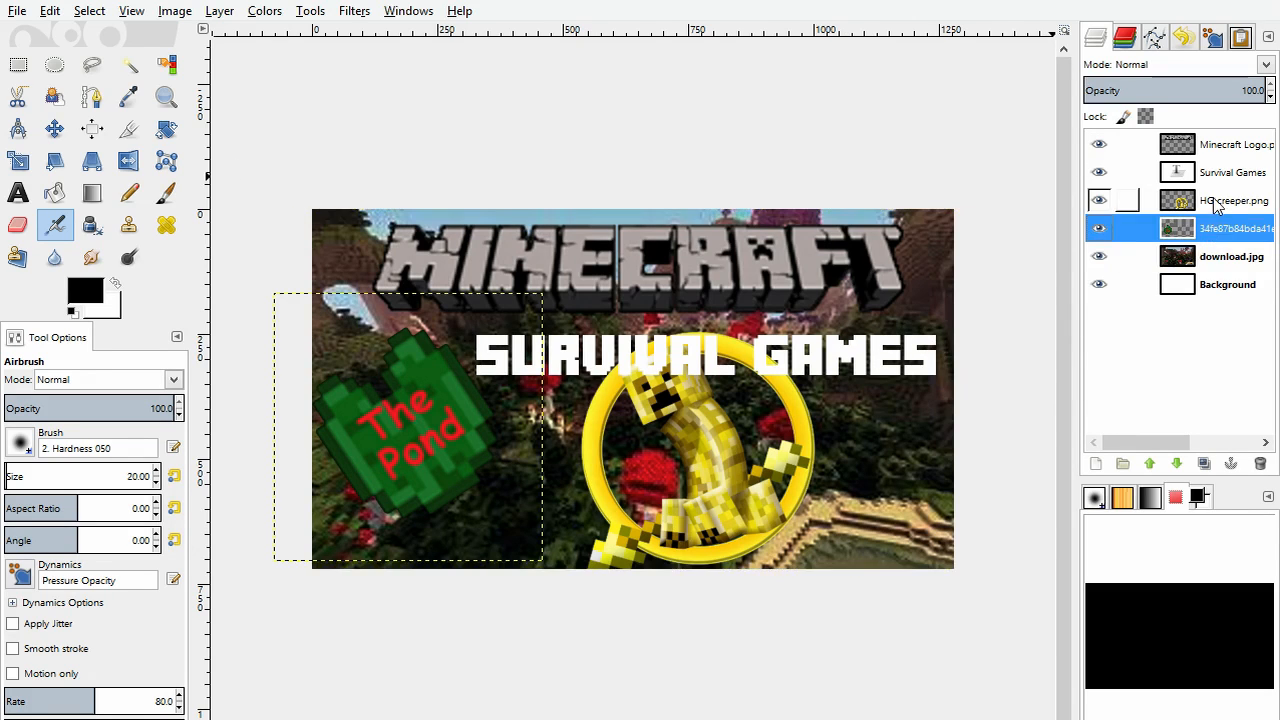
left_click(1218, 203)
left_click(1219, 231)
left_click(1222, 204)
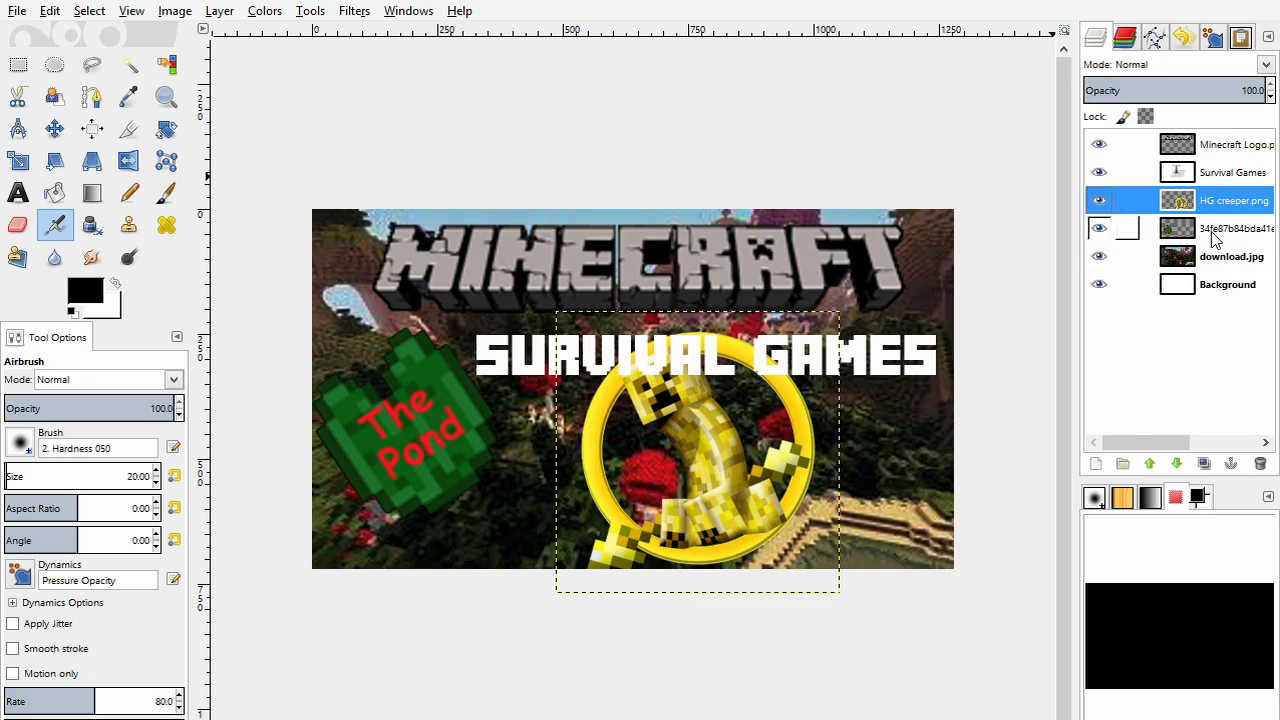
left_click(1216, 230)
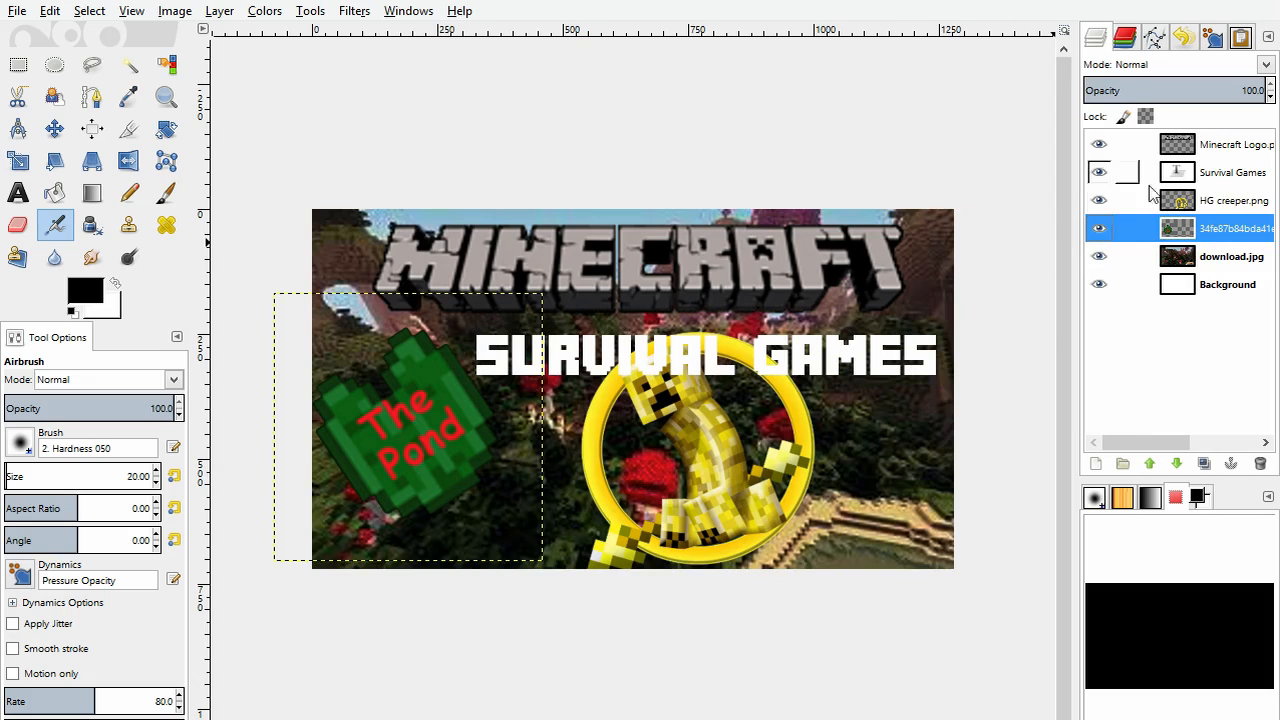
left_click(1210, 202)
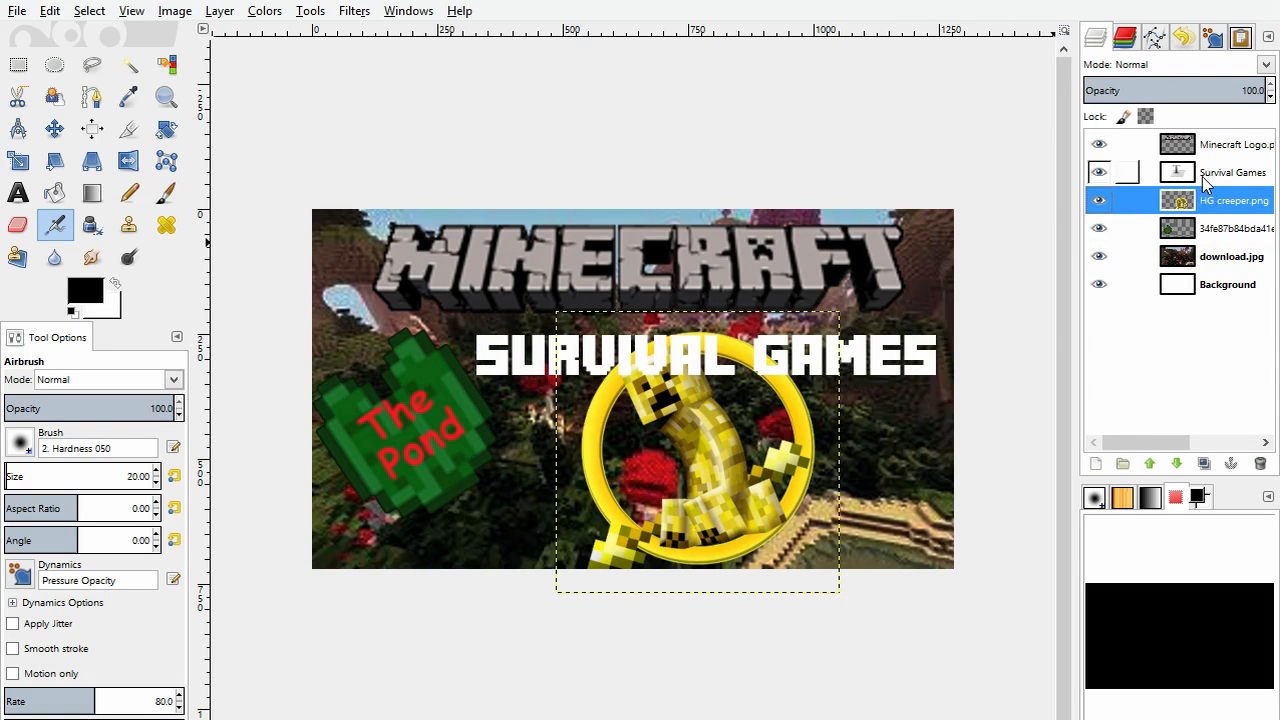
left_click(1206, 176)
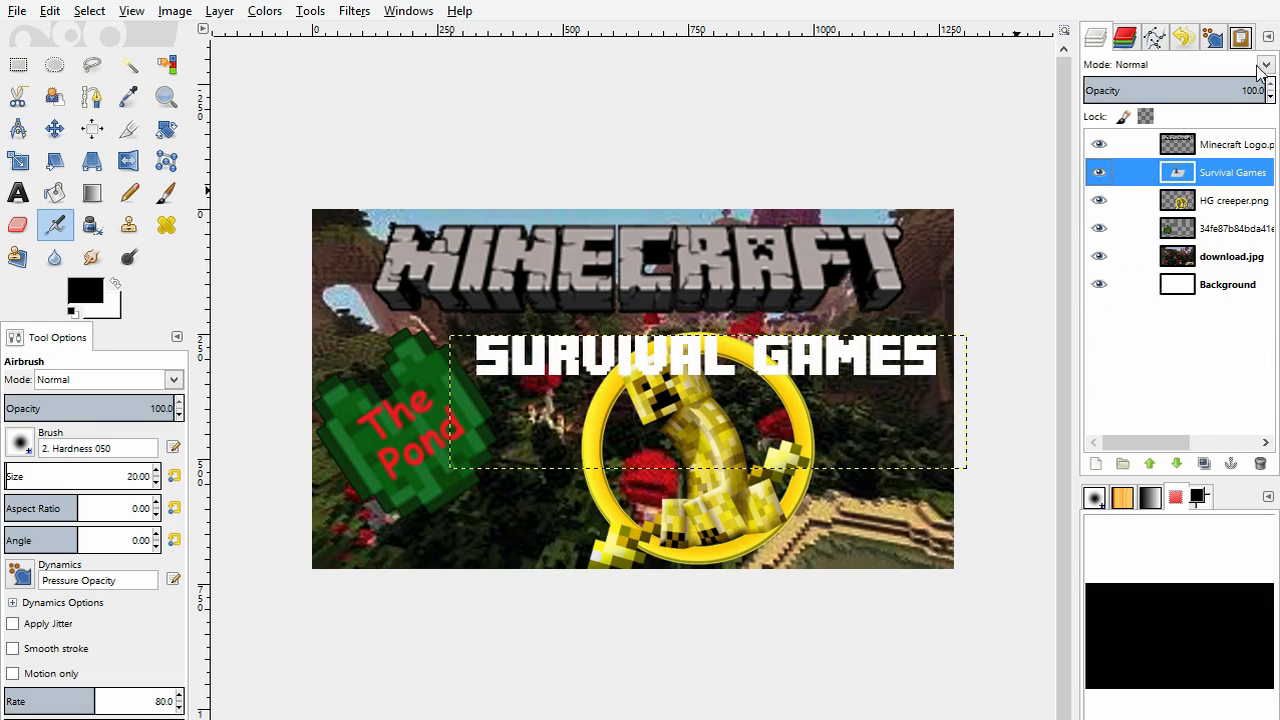
left_click(1240, 146)
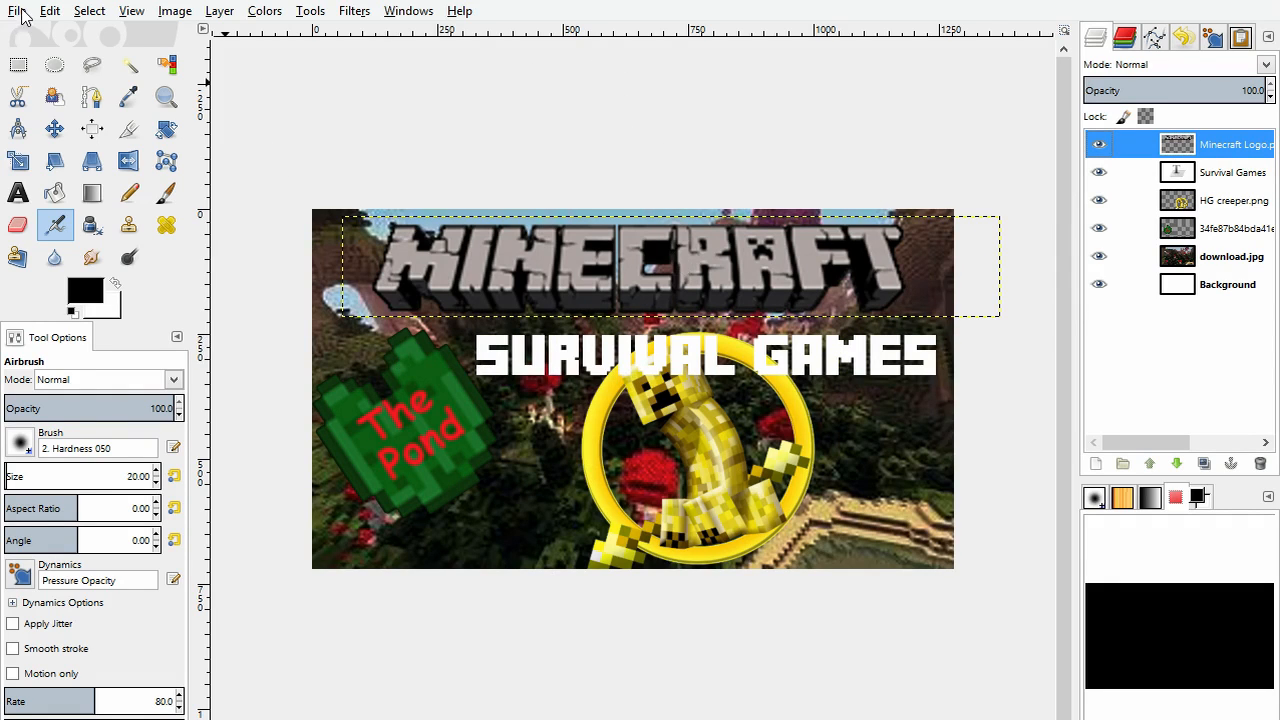
Step: Create a new image with a blank white background
left_click(42, 38)
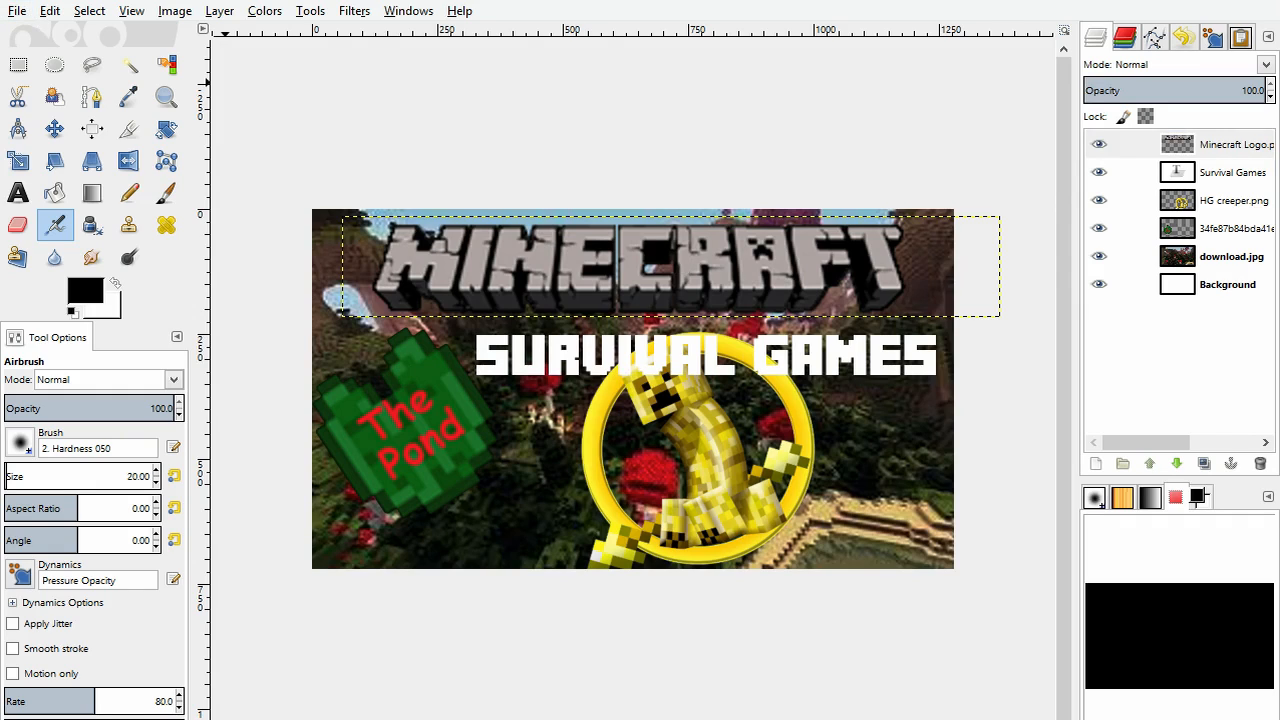
left_click(229, 127)
scroll(521, 307, "down", 1)
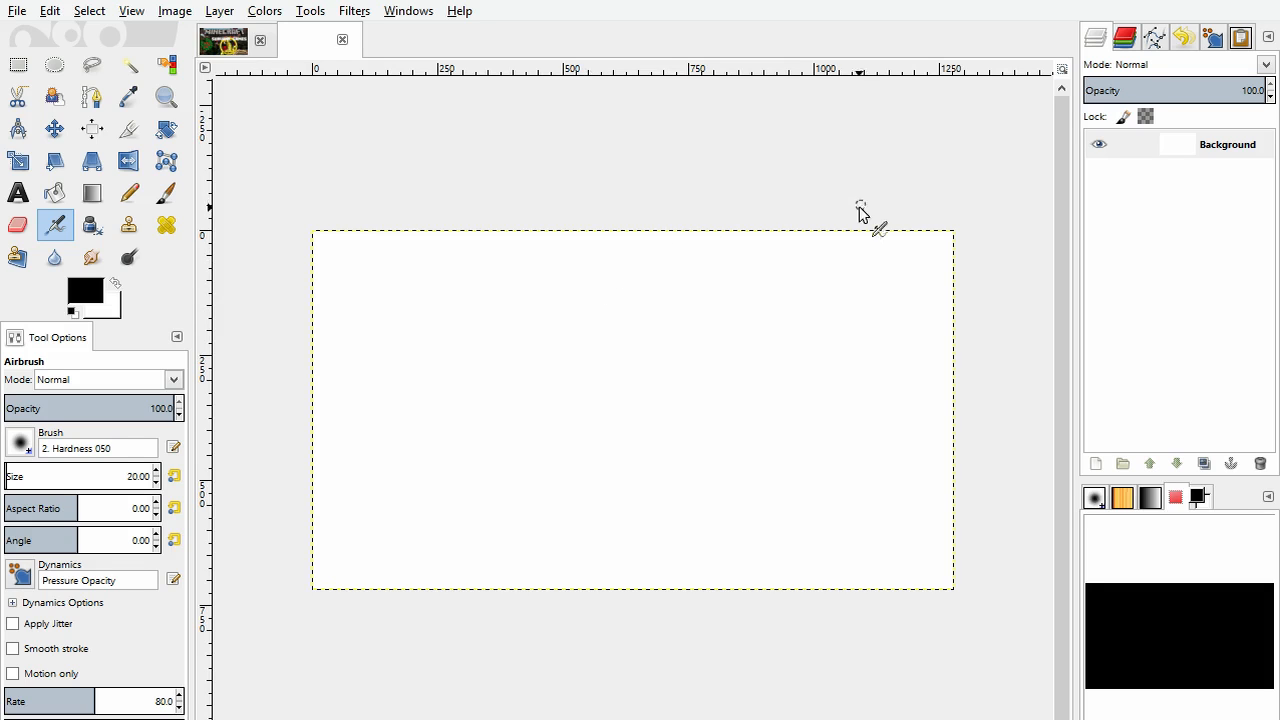
scroll(728, 286, "down", 1)
scroll(728, 286, "up", 1)
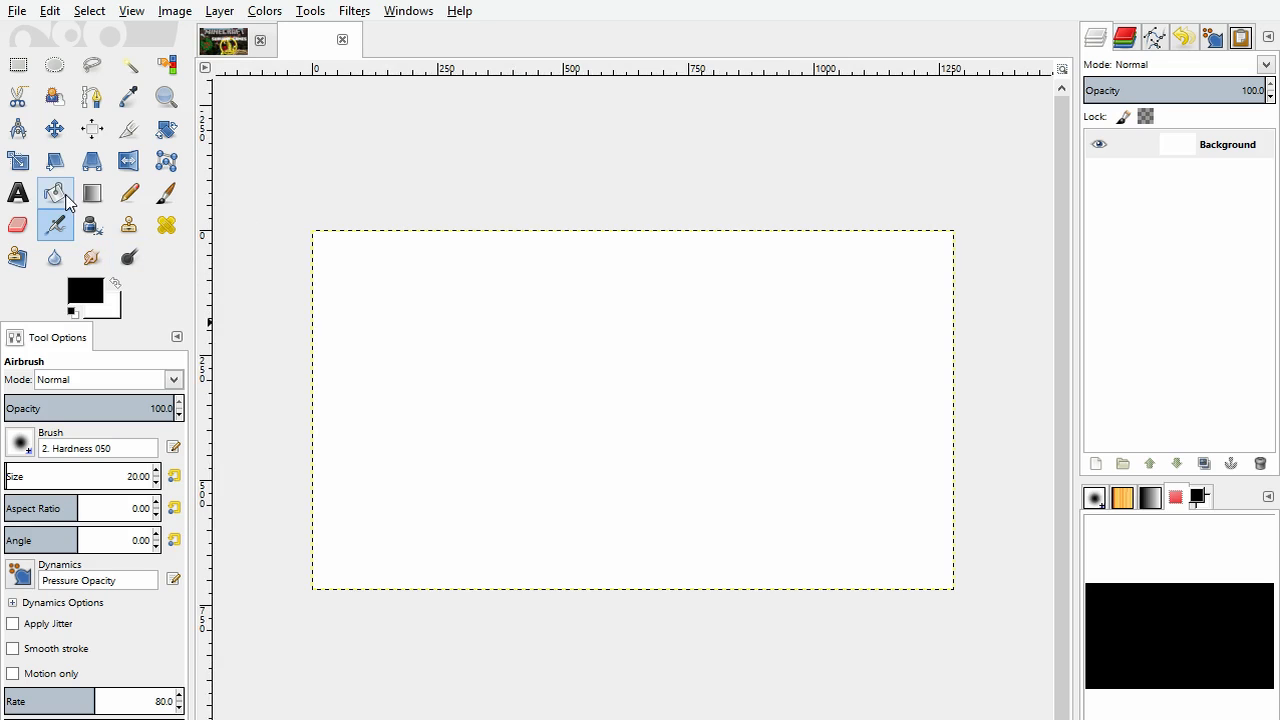
left_click(223, 40)
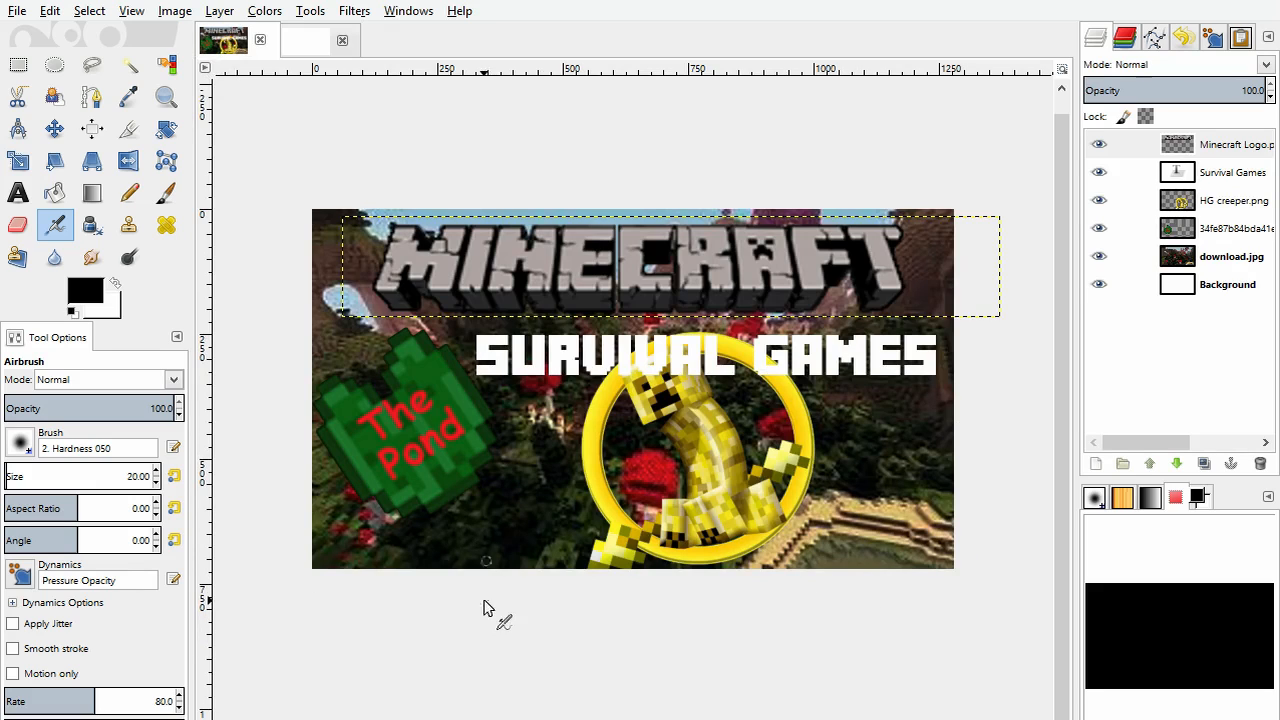
left_click(306, 45)
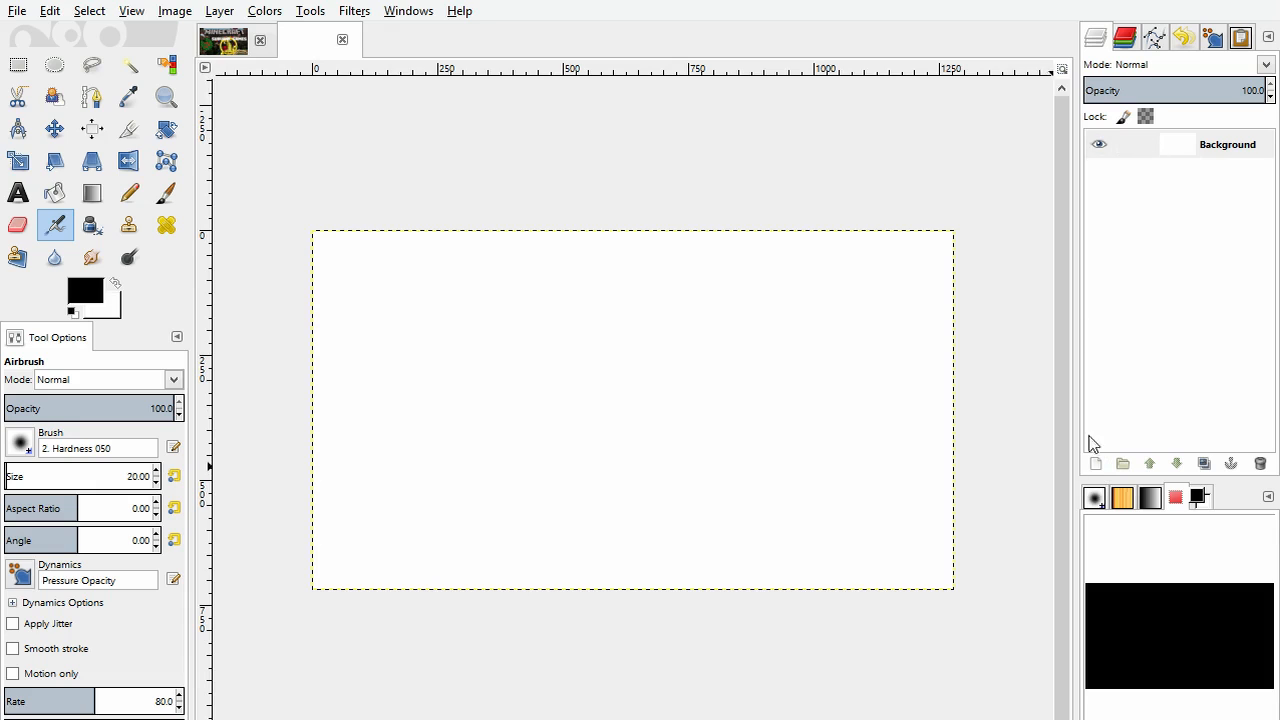
Step: Try filling the blank background with solid red using Bucket Fill, and undo the fill
left_click(55, 194)
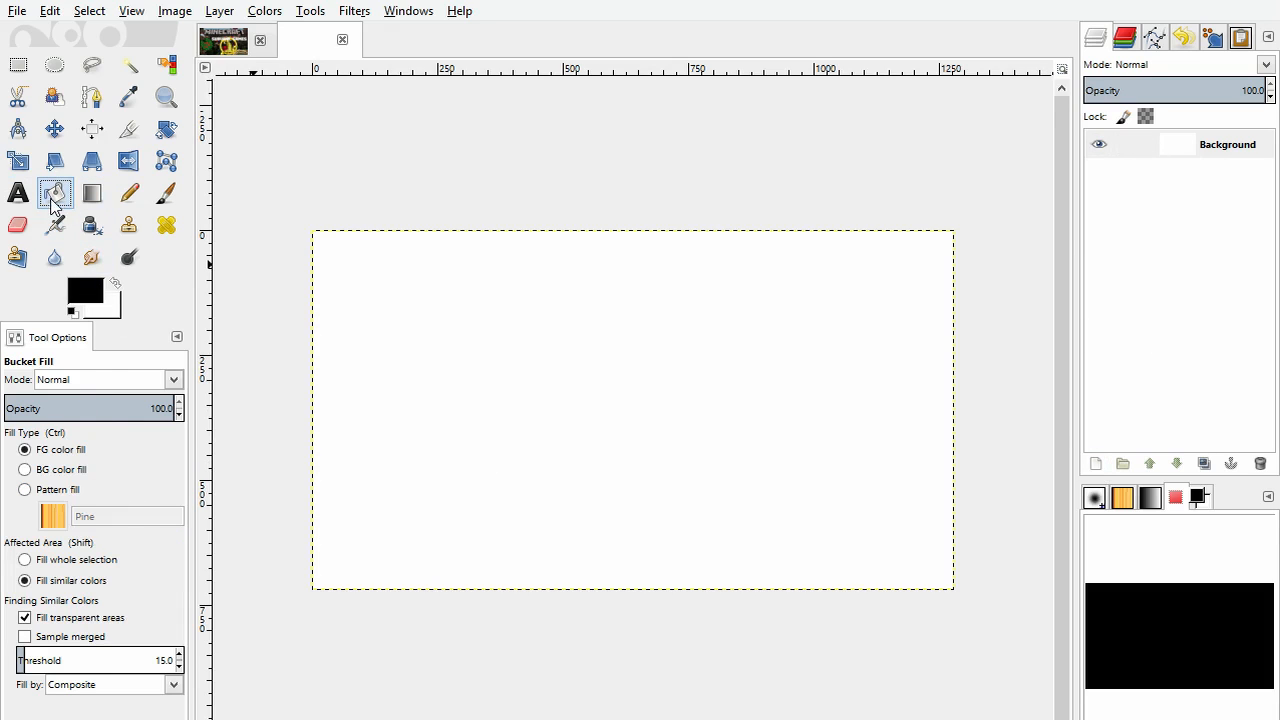
left_click(94, 299)
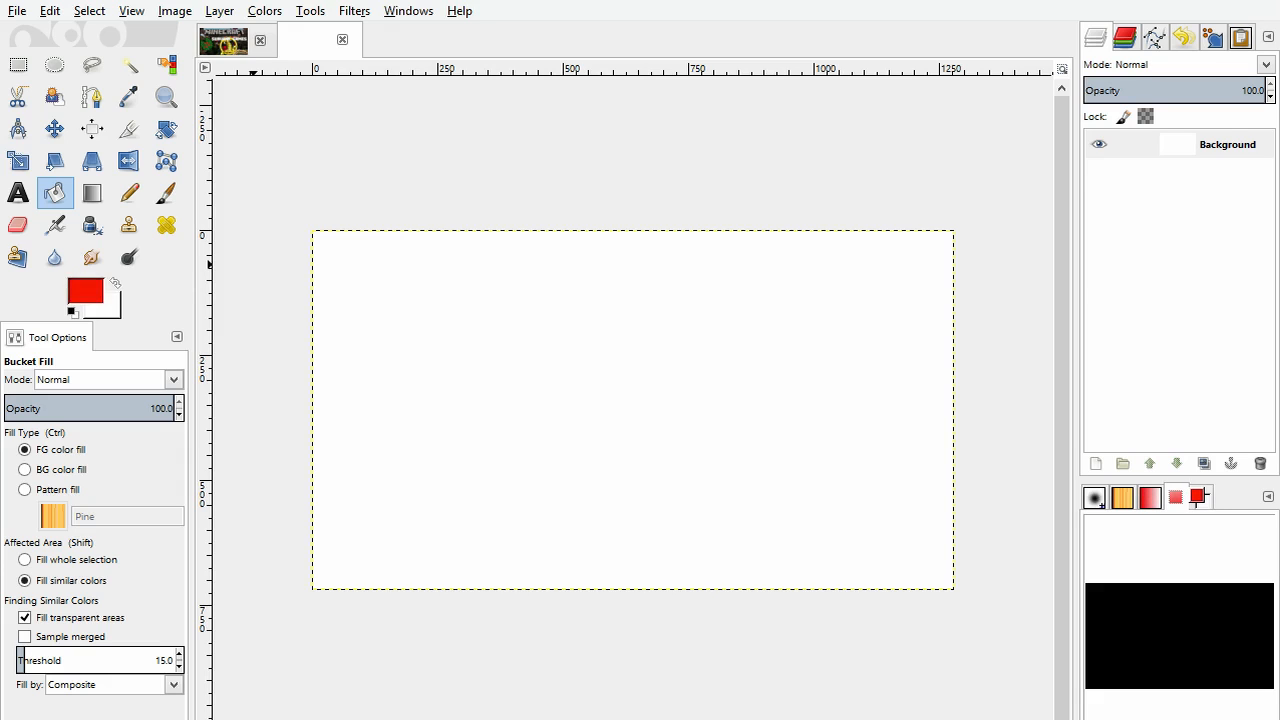
left_click(535, 514)
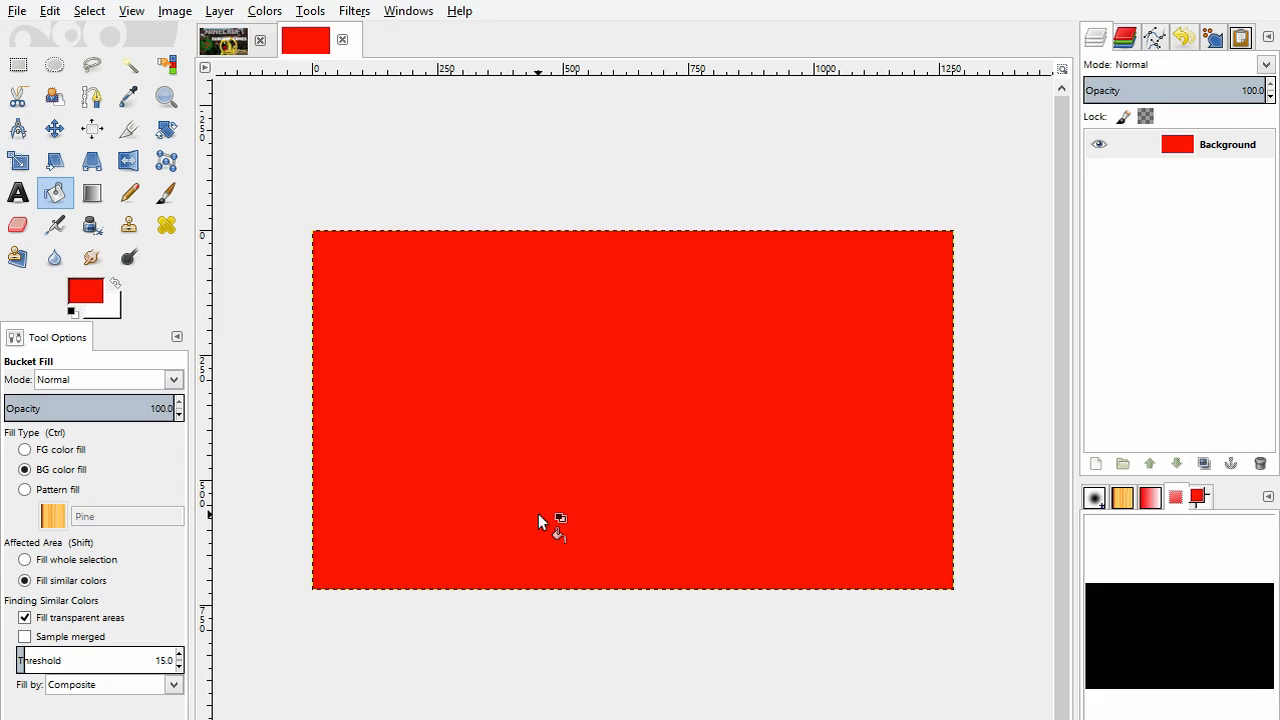
key("ctrl+z")
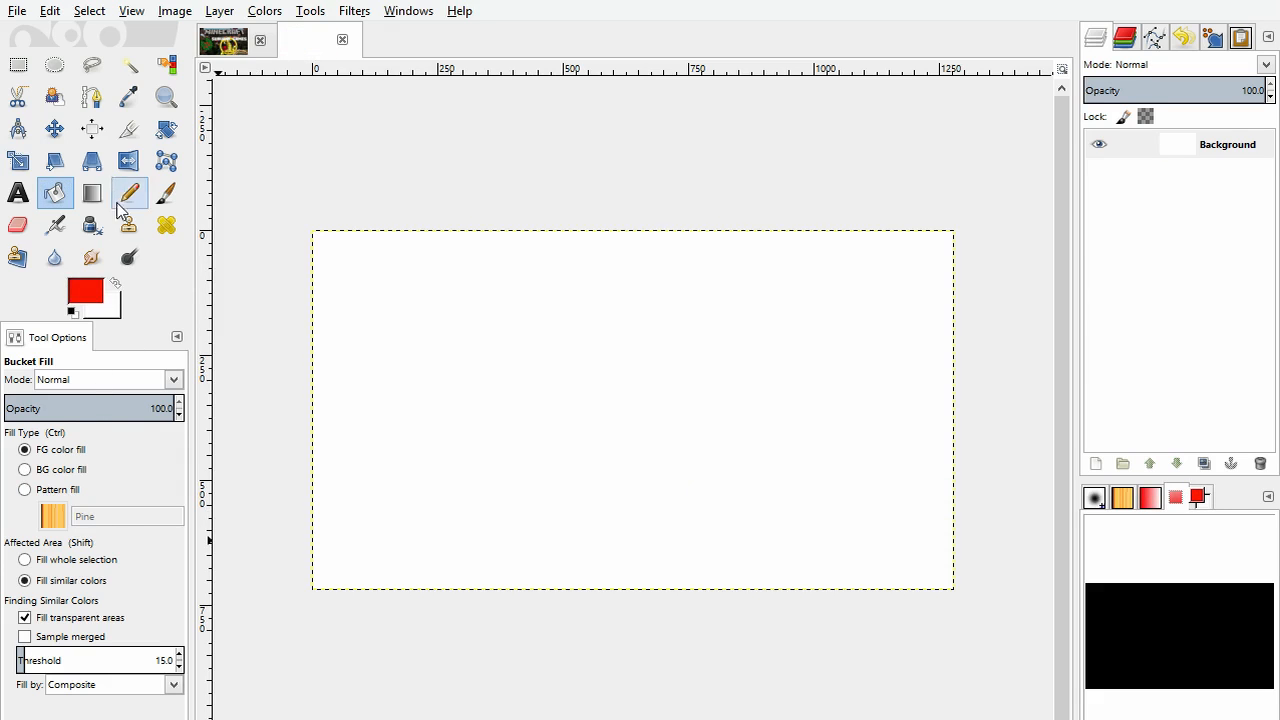
Step: Fill the background with a radial Blend gradient from bright green at the centre to dark green near the right edge
left_click(90, 196)
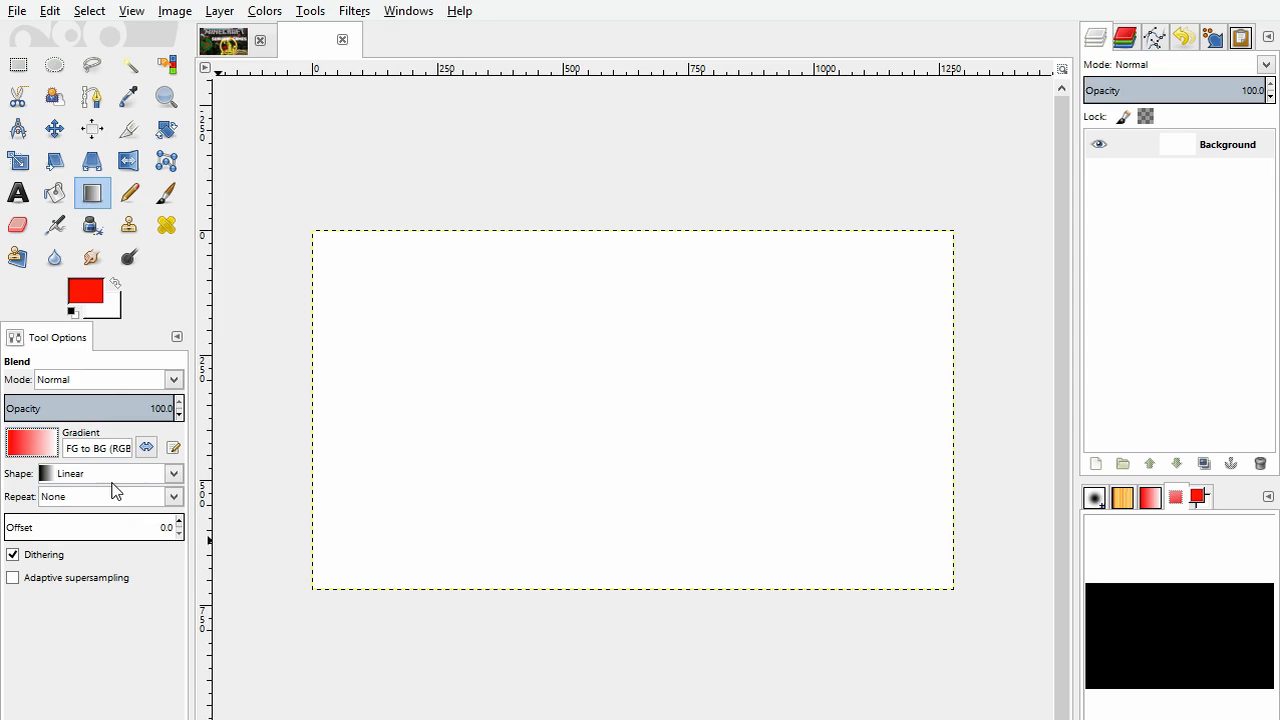
left_click(89, 297)
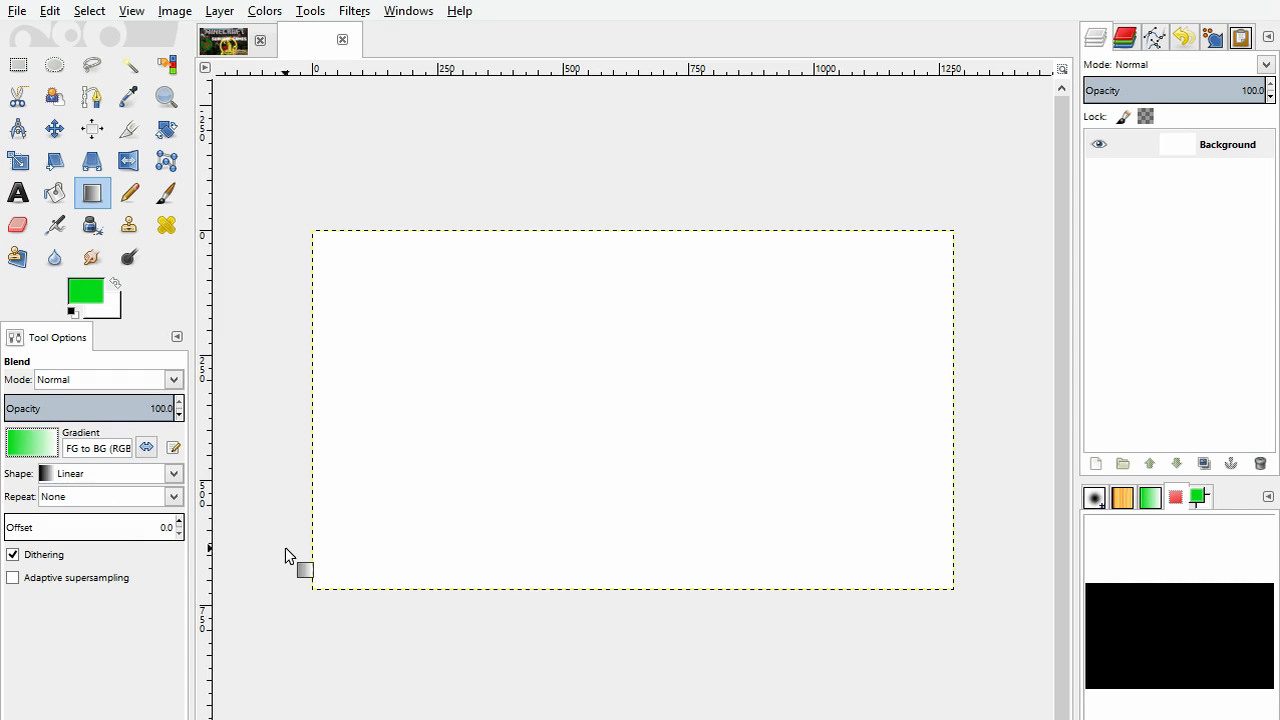
left_click(106, 306)
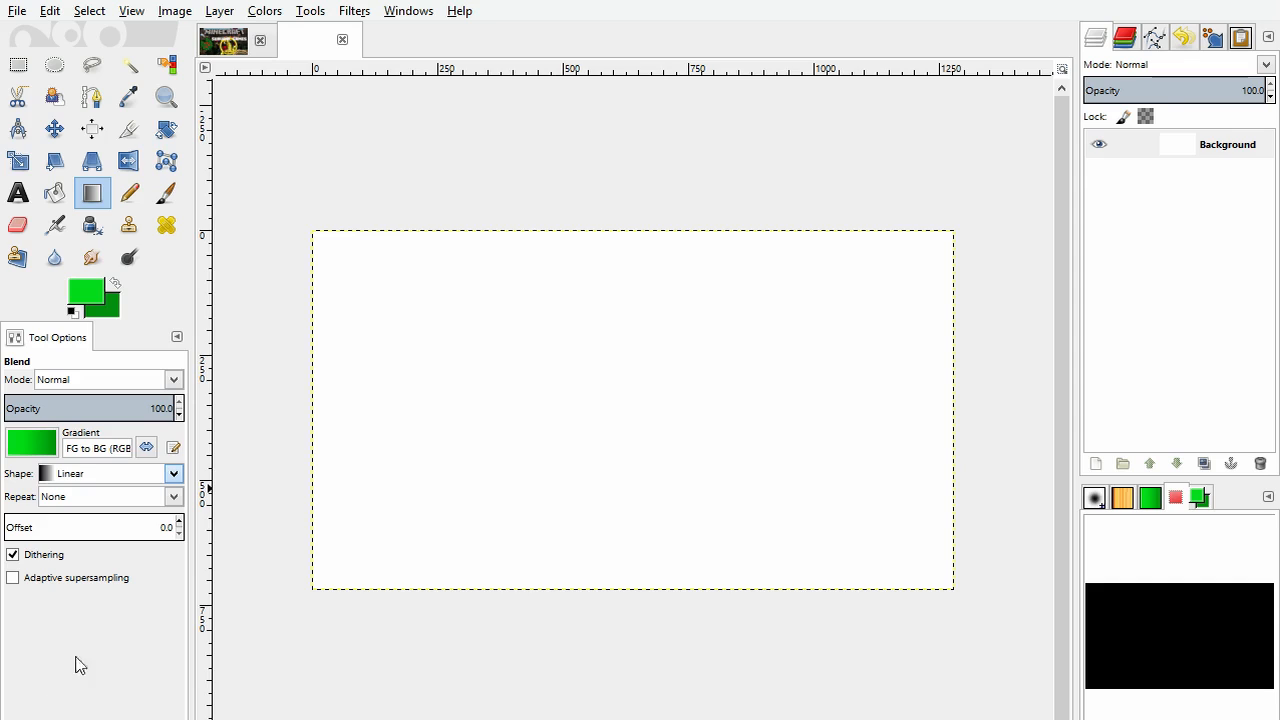
left_click(97, 546)
left_click_drag(652, 401, 948, 424)
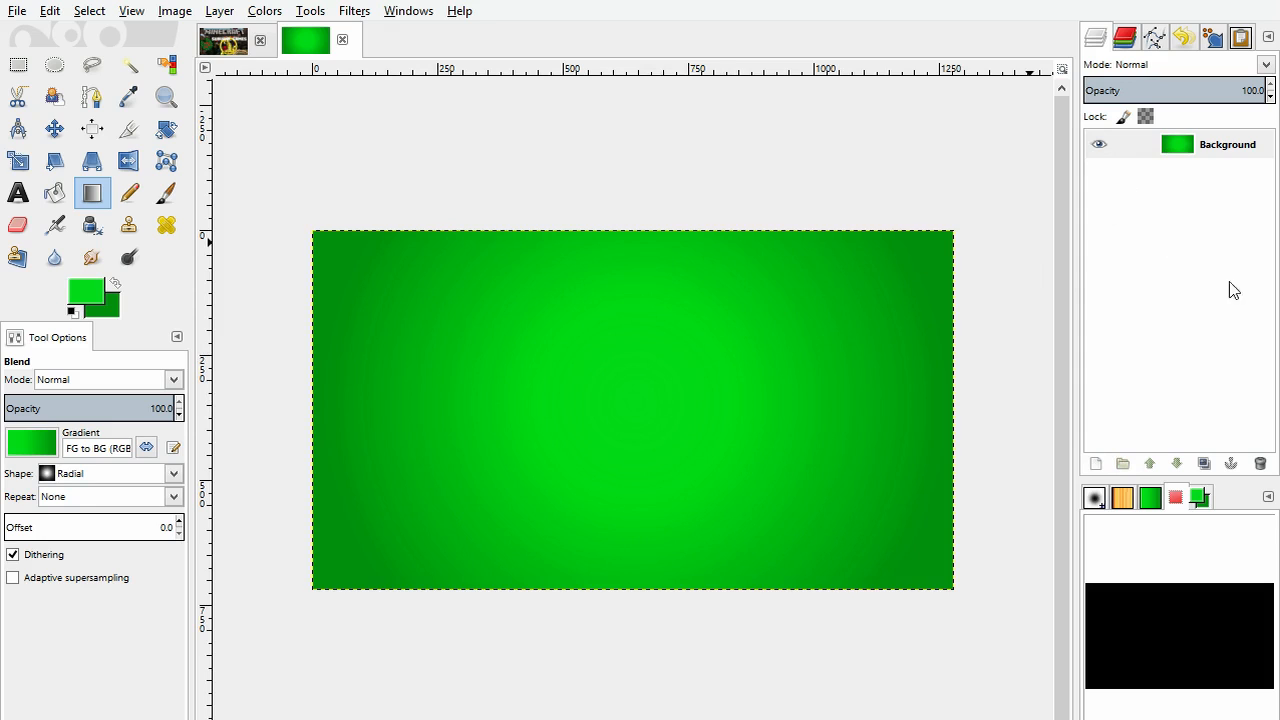
Step: Review the HG creeper.png layer and the green pond layer in the finished Survival Games thumbnail
left_click(220, 43)
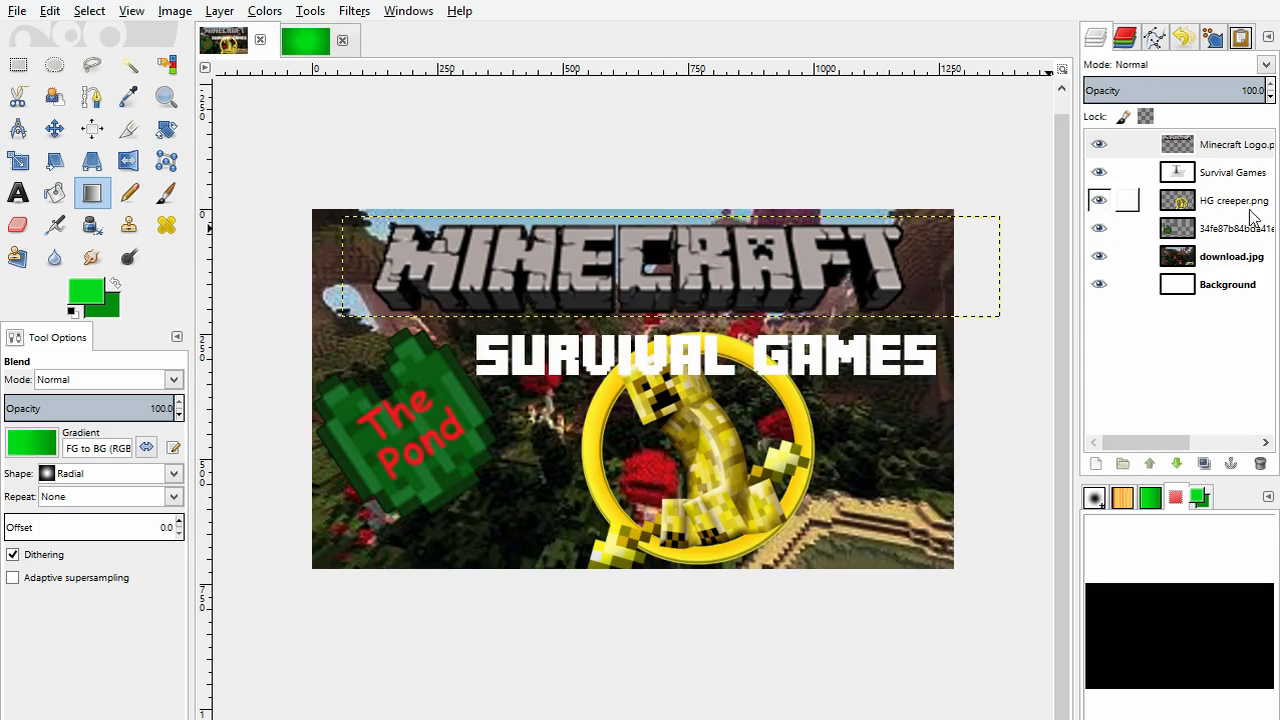
left_click(1228, 201)
left_click(1228, 228)
left_click(1228, 203)
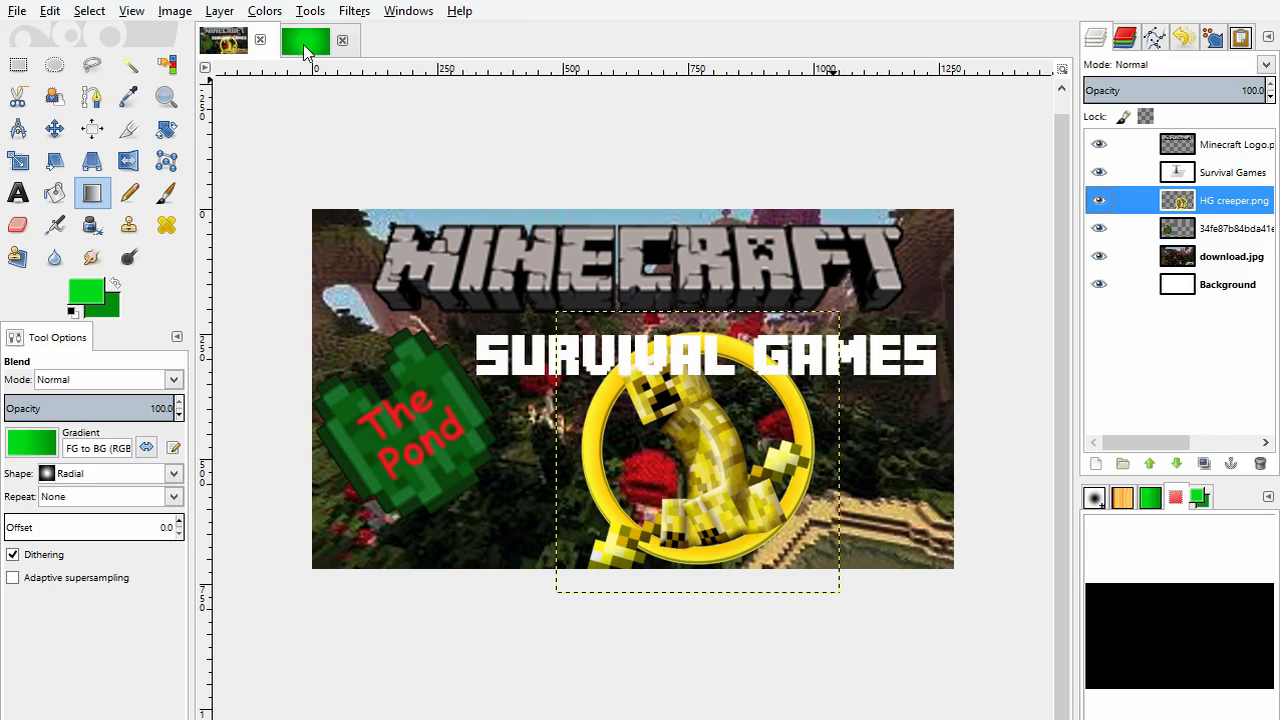
left_click(259, 40)
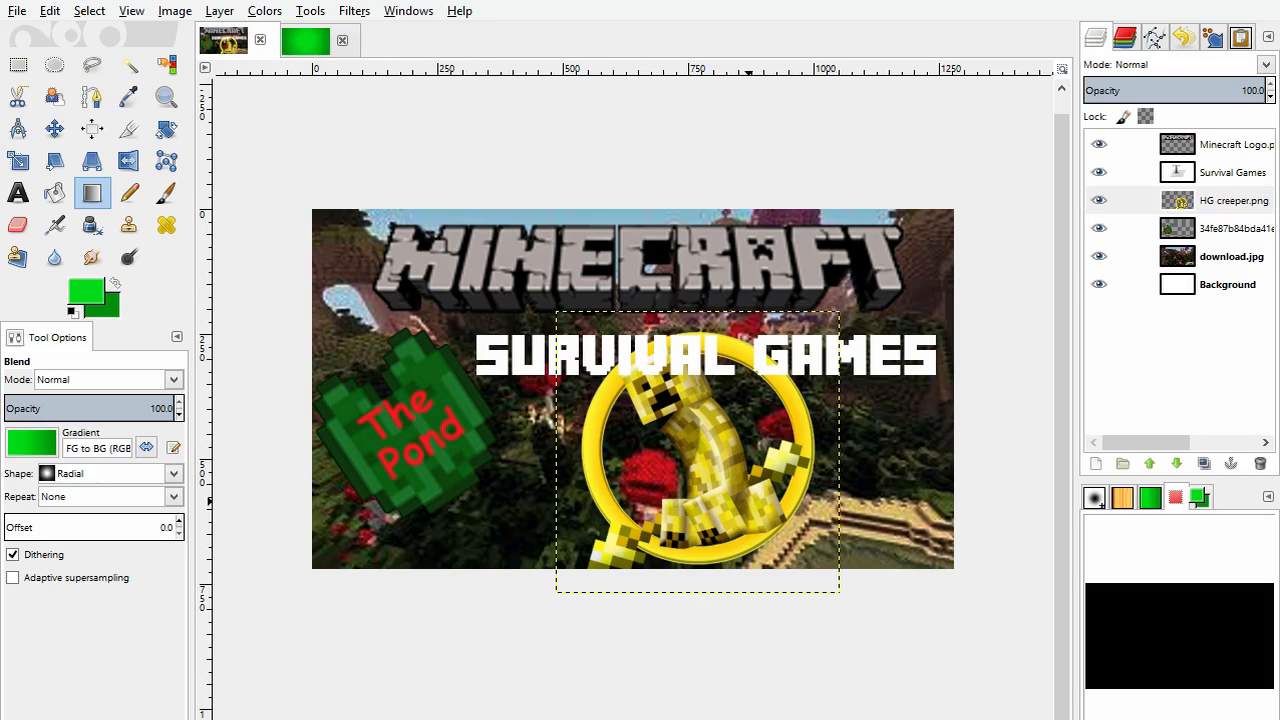
left_click(763, 467)
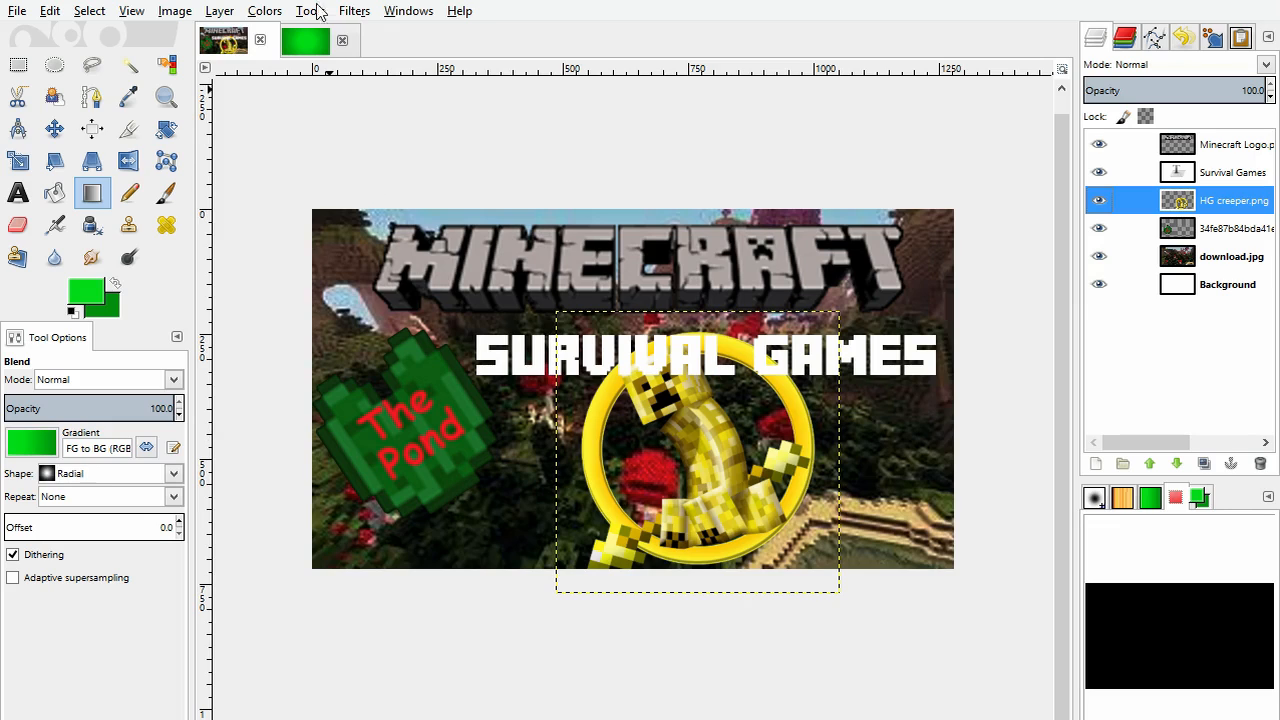
Step: Add Flower_Pot.png as a layer on the green gradient image and move the pot slightly down from the centre
left_click(309, 46)
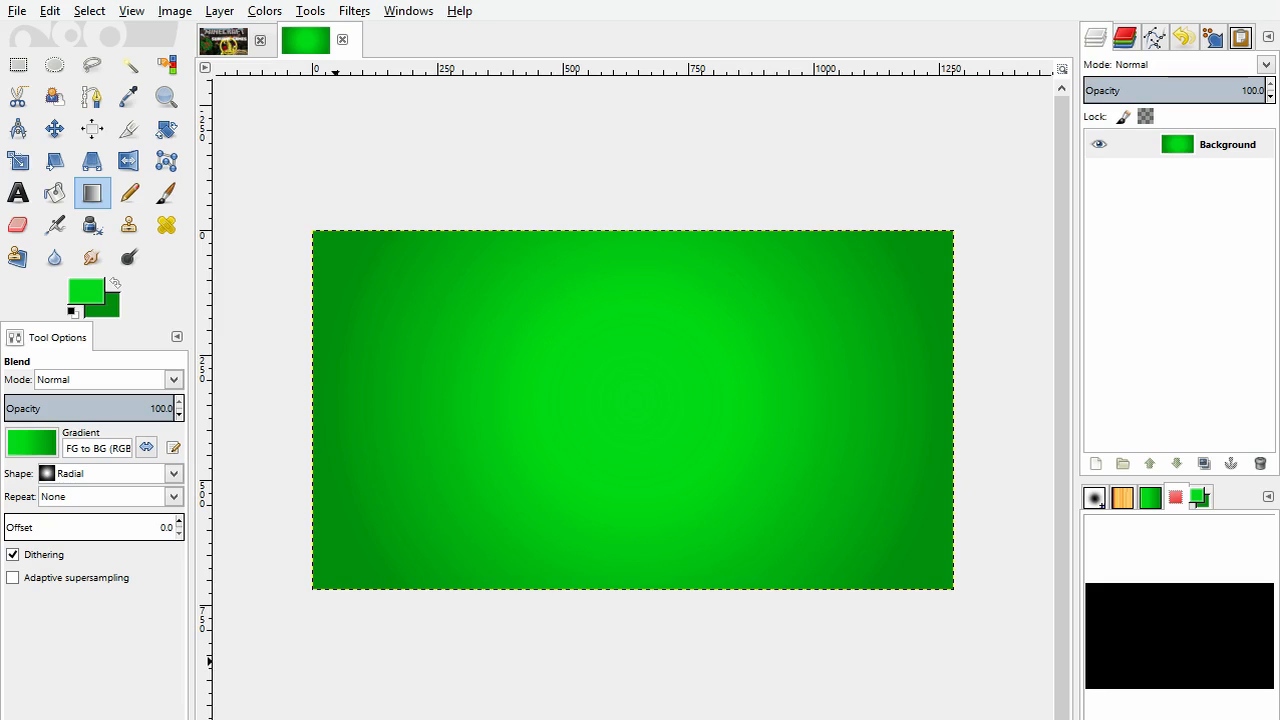
left_click(1240, 149)
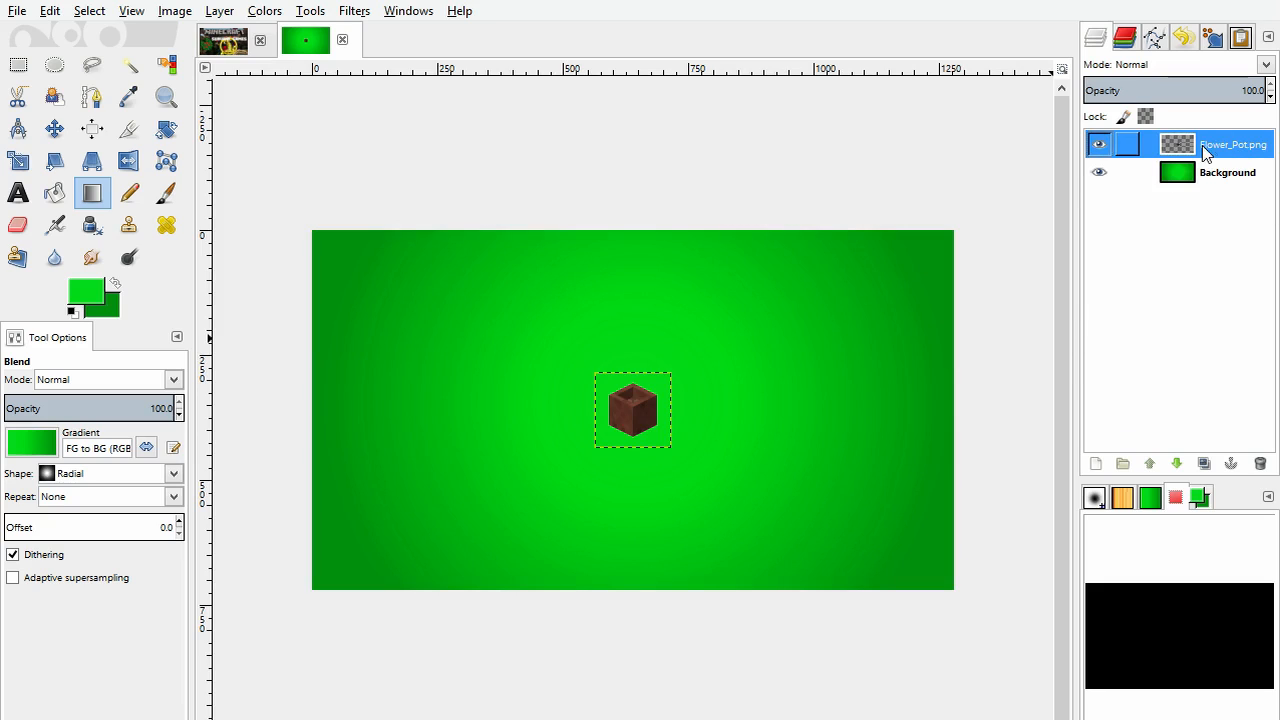
scroll(651, 421, "up", 3)
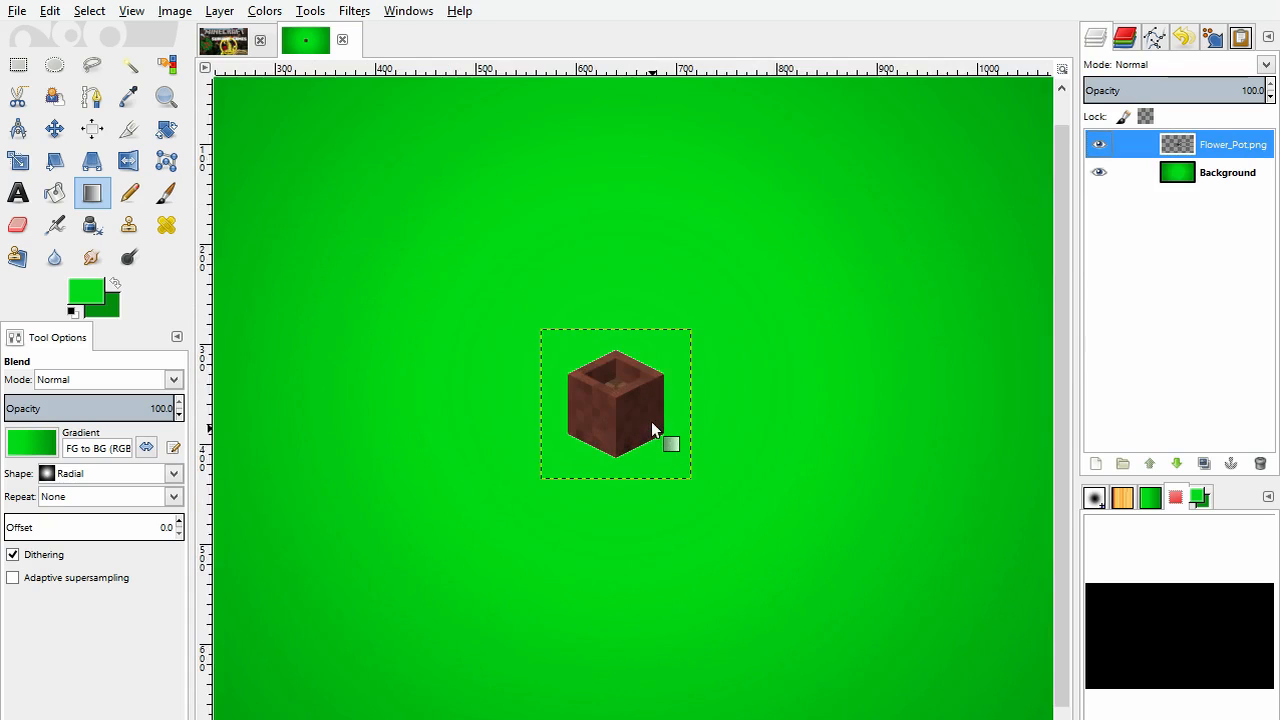
scroll(651, 421, "down", 2)
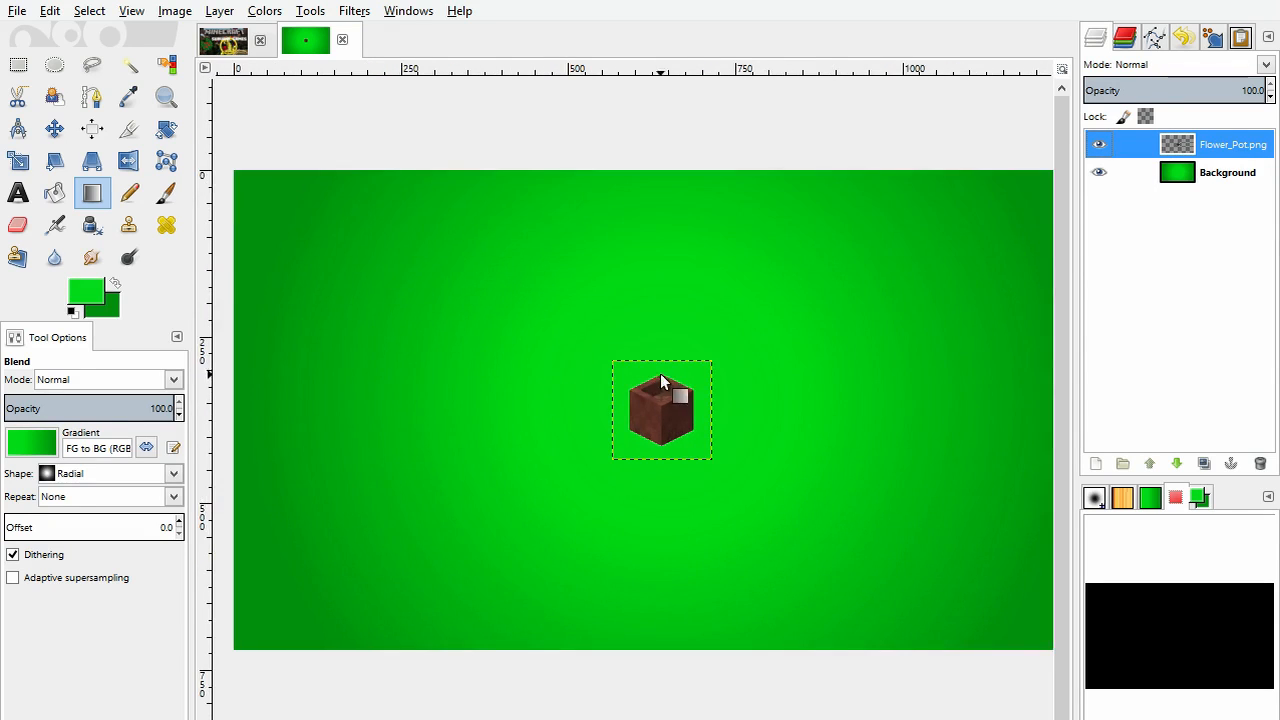
scroll(660, 380, "down", 1)
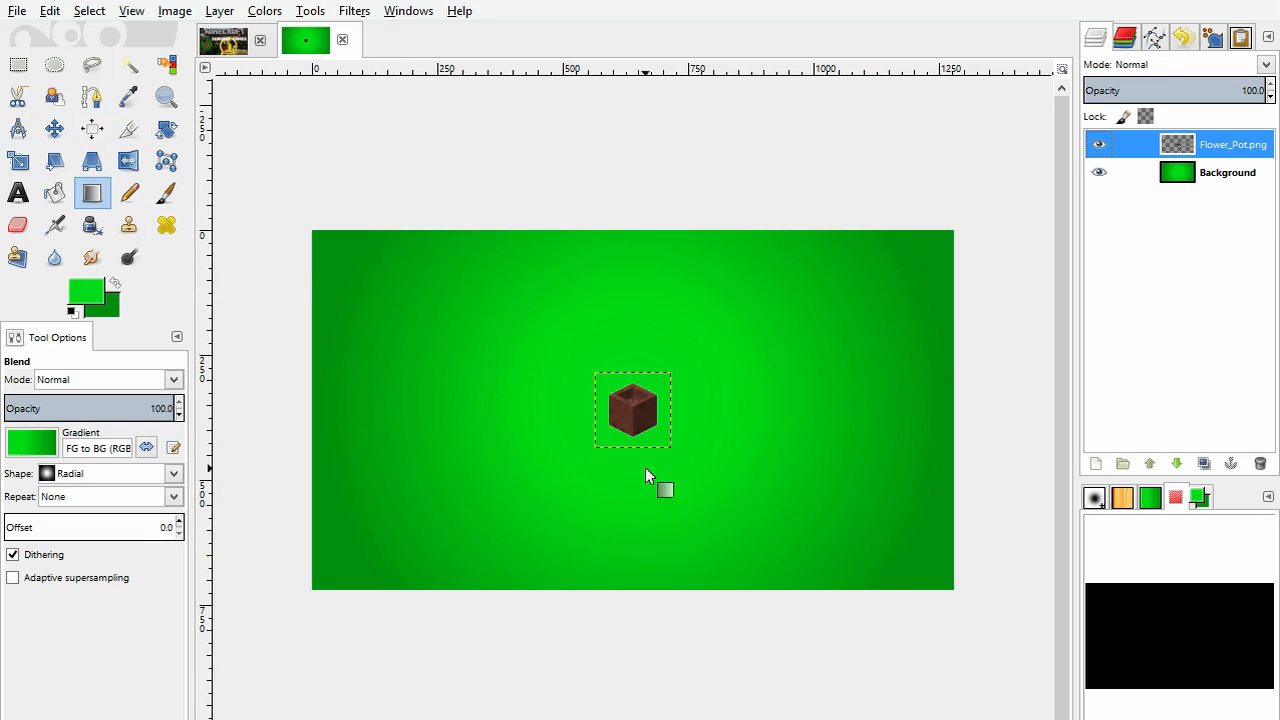
left_click(53, 123)
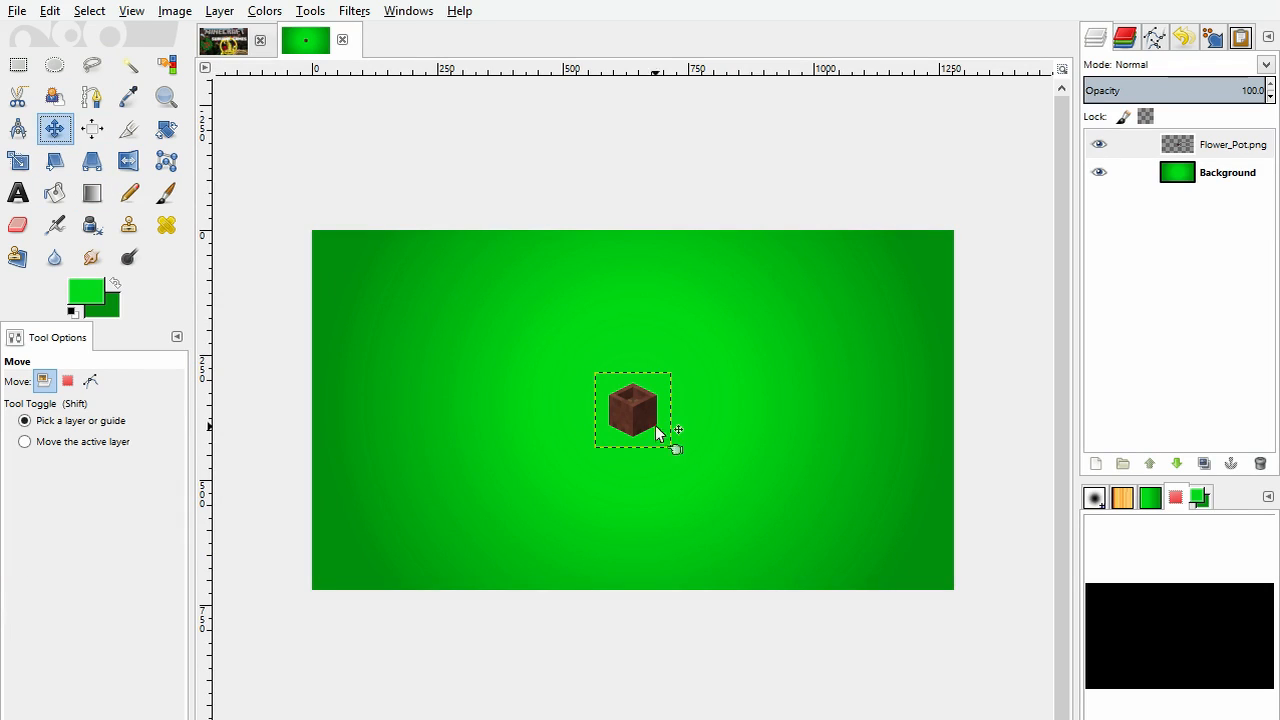
mouse_move(638, 408)
left_mouse_down()
mouse_move(688, 440)
mouse_move(671, 464)
mouse_move(639, 422)
left_mouse_up()
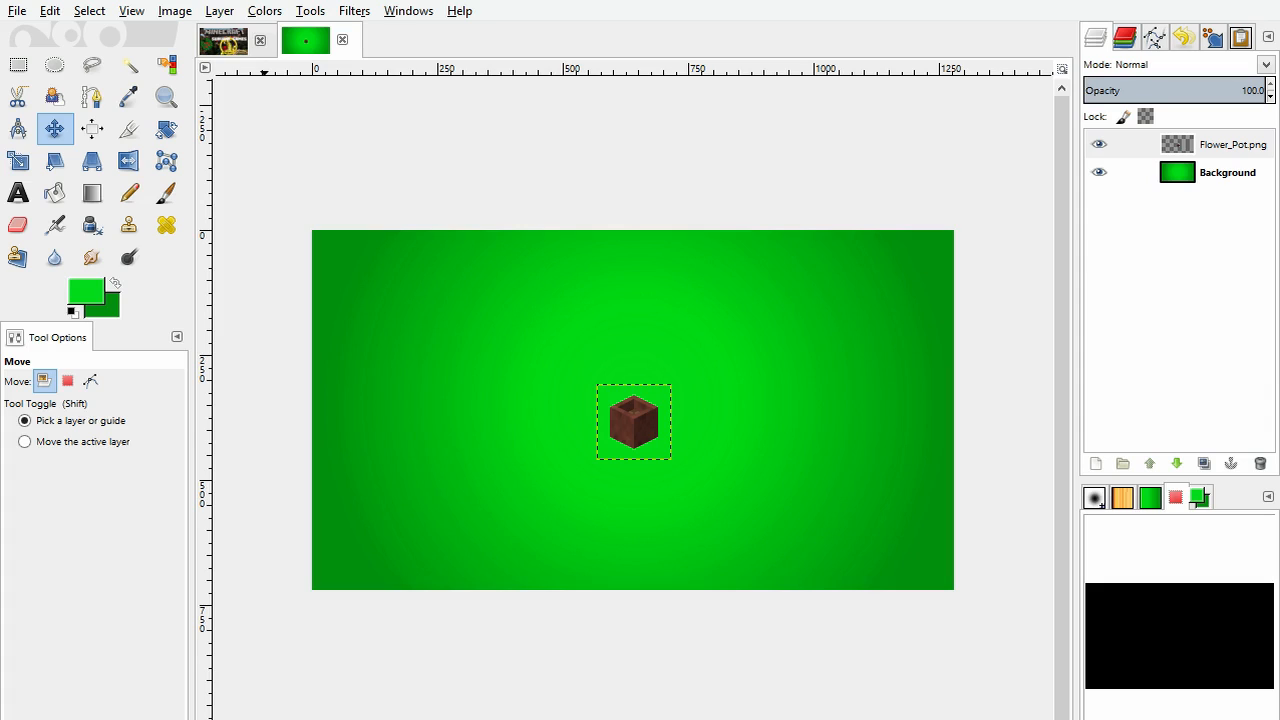
Step: Add Jonlar.png as a layer between the flower pot and the background, and hide the Flower_Pot.png layer
left_click(1237, 175)
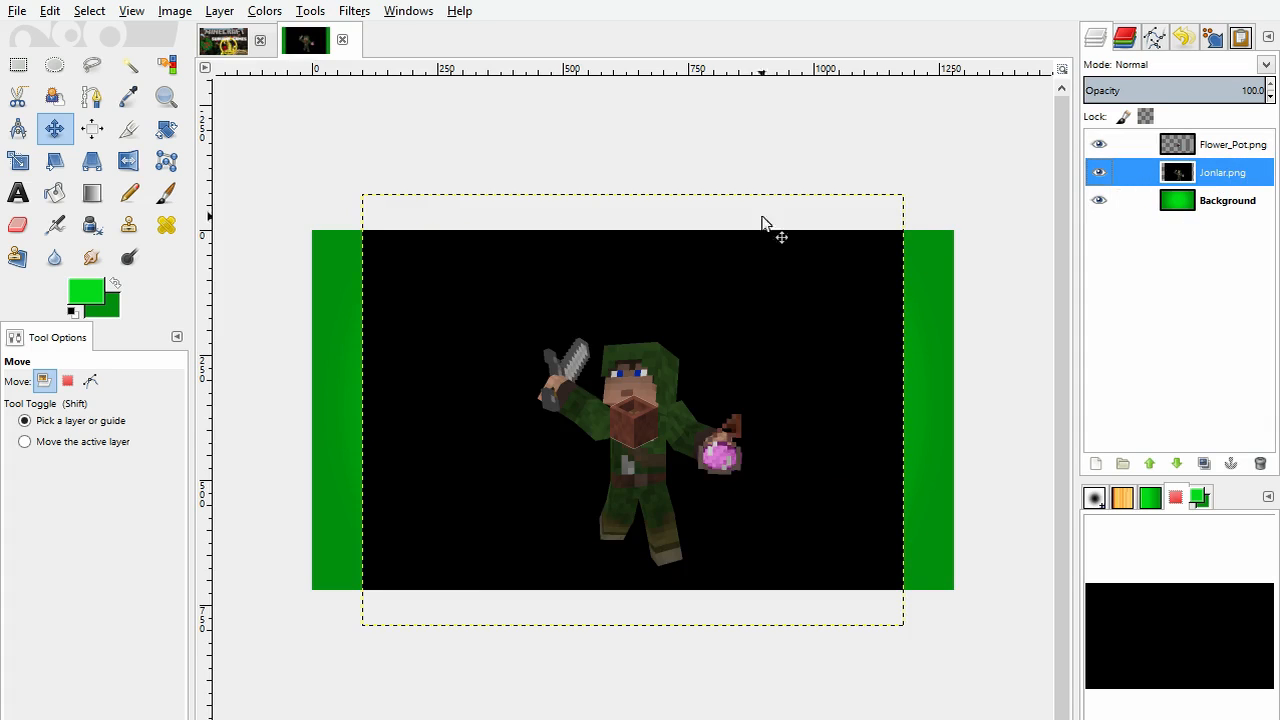
left_click(1222, 147)
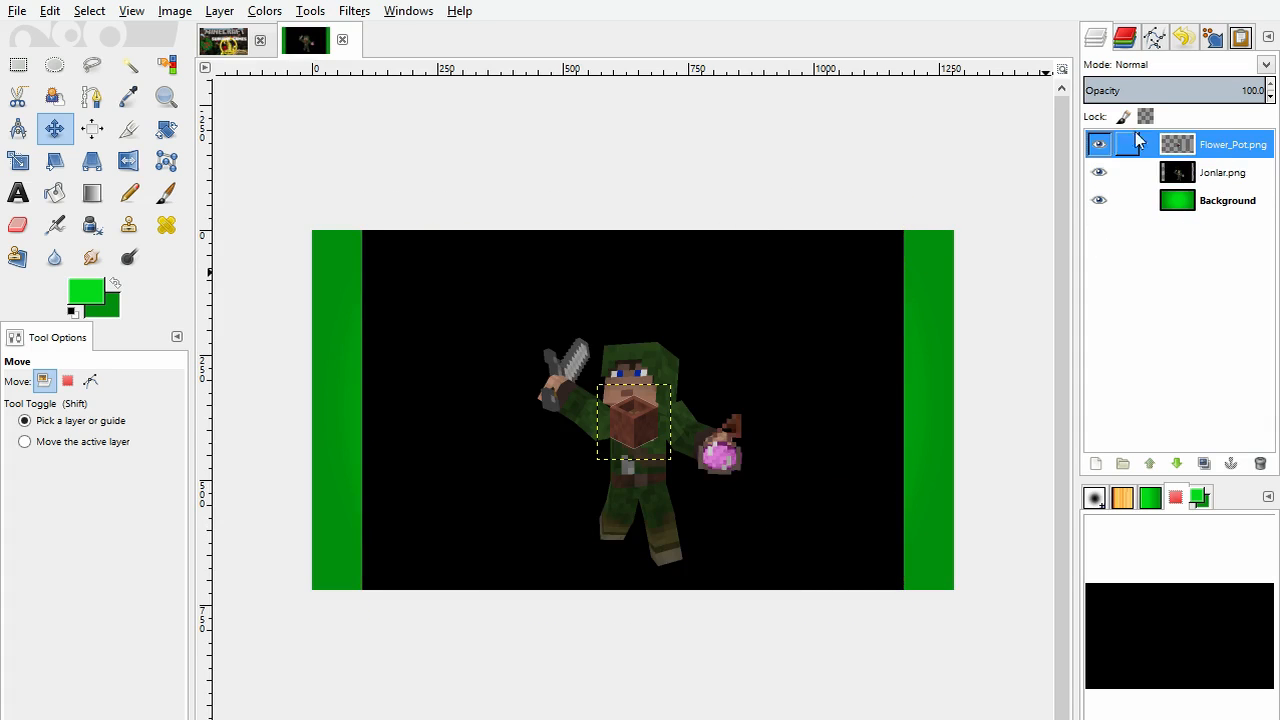
left_click(1097, 147)
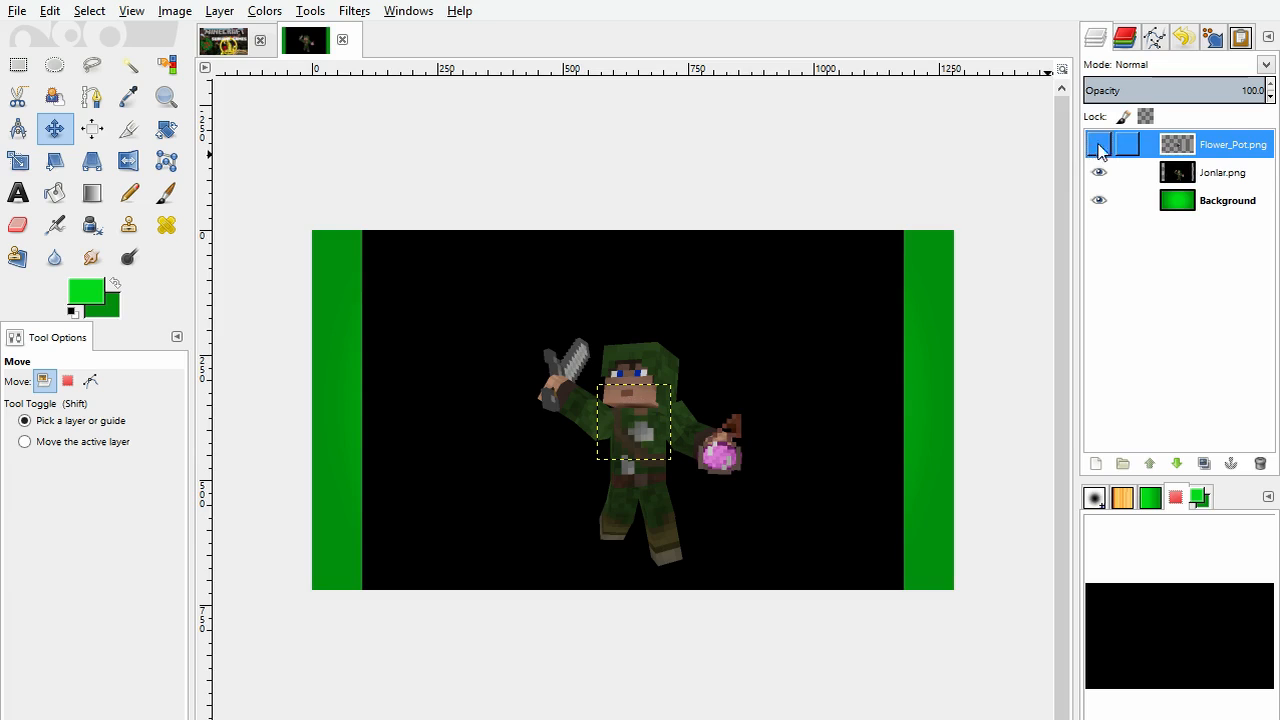
Step: Scale the Jonlar.png layer down until its full height fits within the image
left_click(1182, 175)
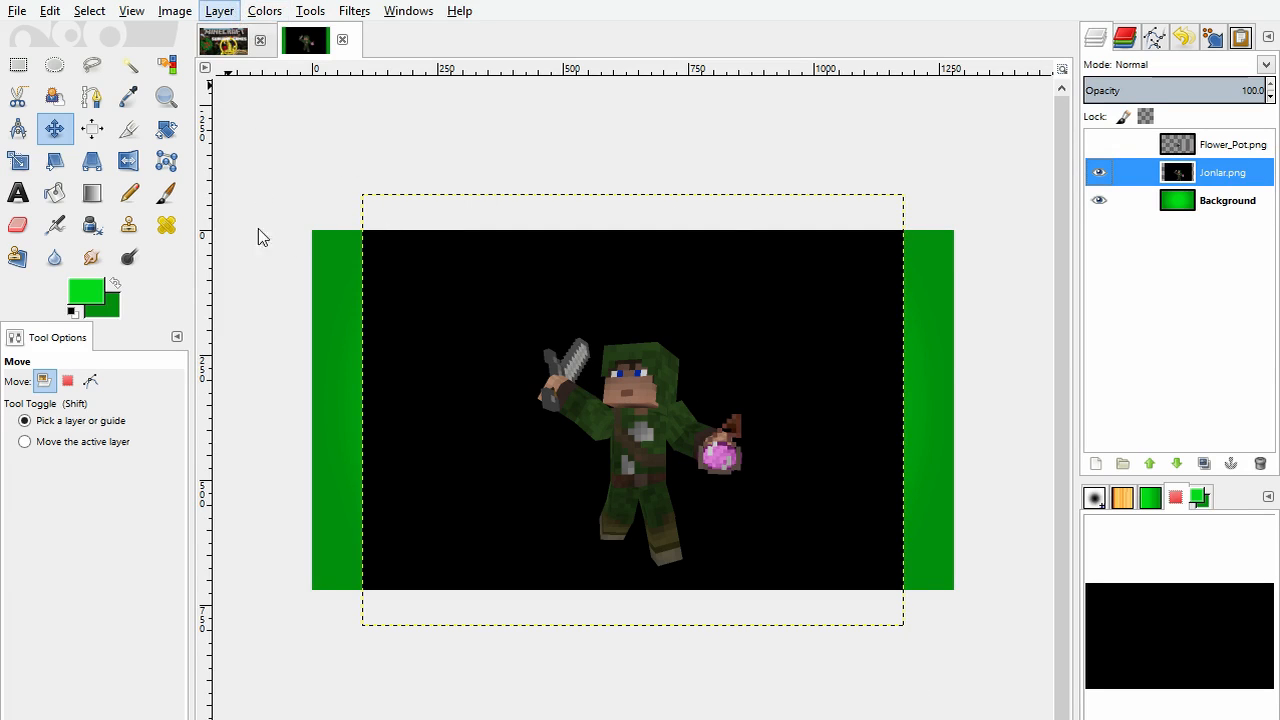
left_click(262, 320)
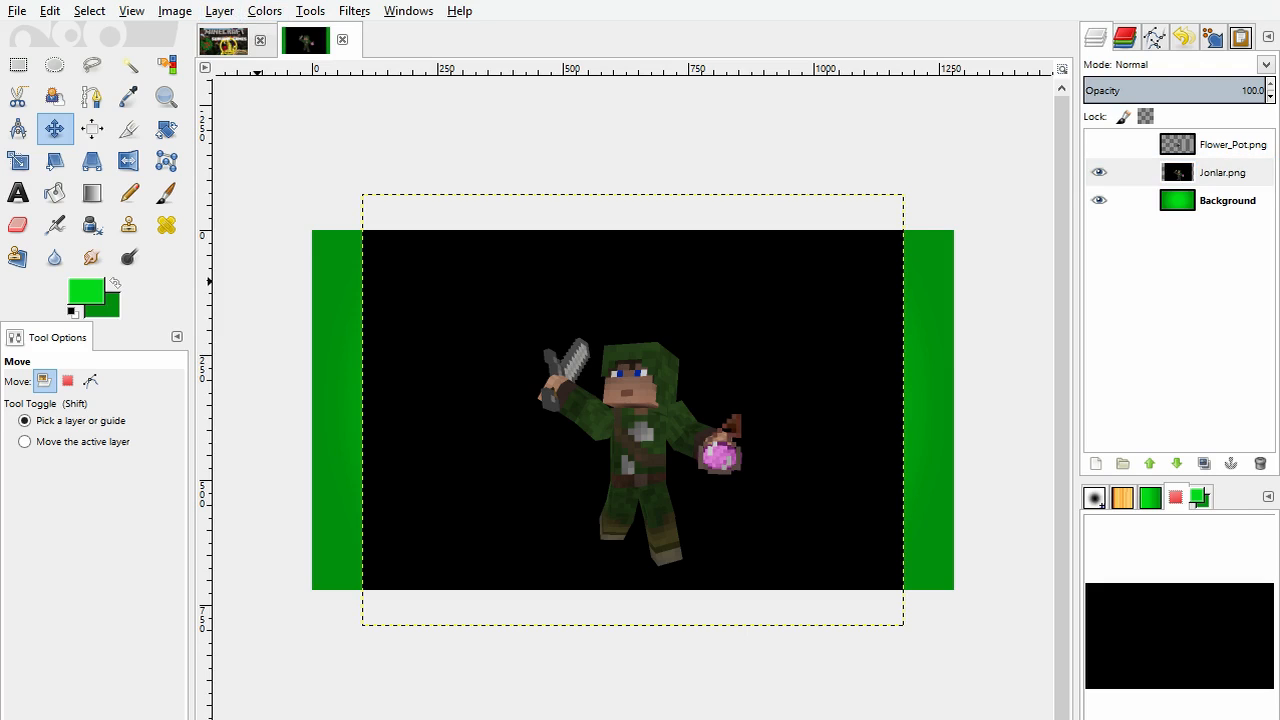
left_click(309, 237)
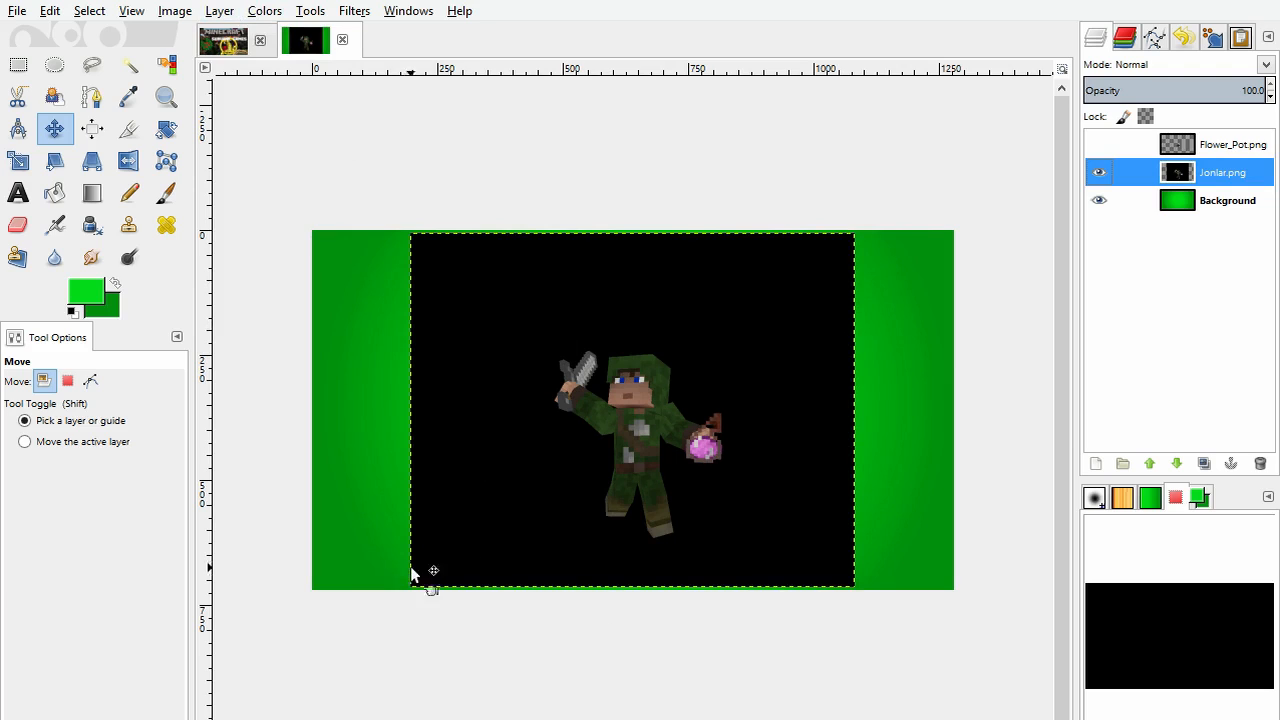
Step: Select the black backdrop of Jonlar.png by colour with a threshold of 6, delete it and clear the selection
left_click(170, 66)
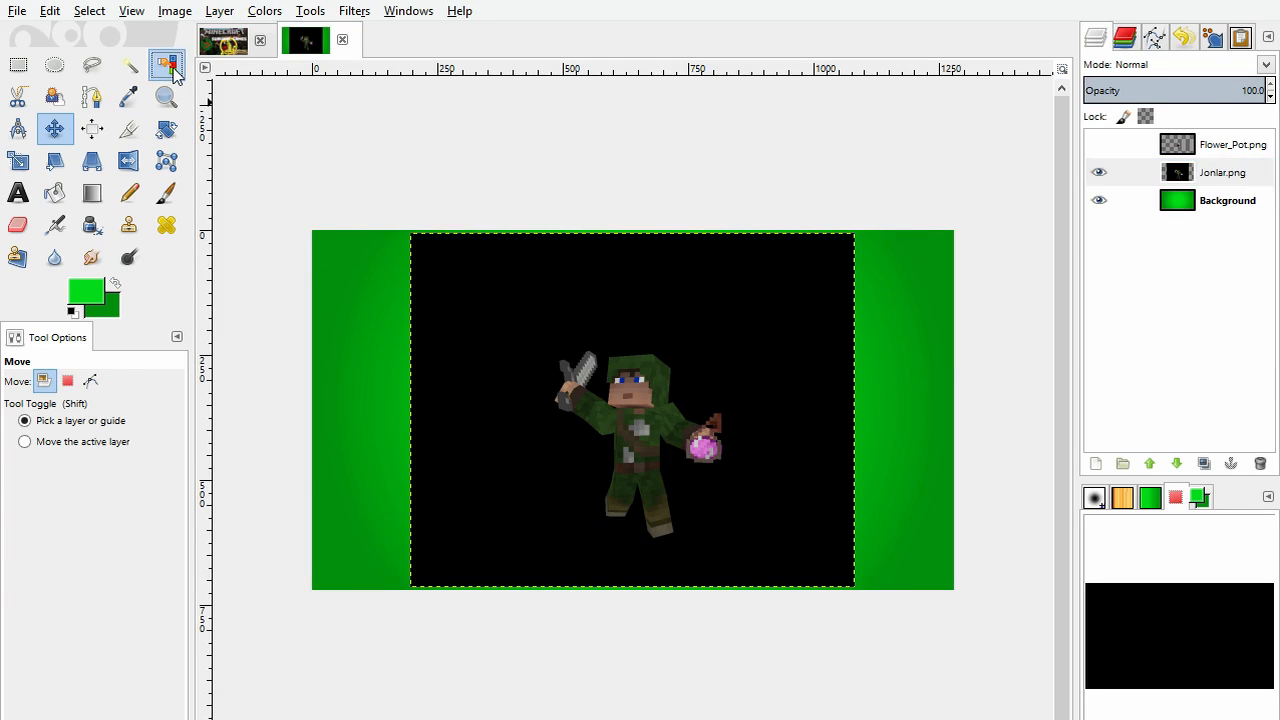
left_click(491, 288)
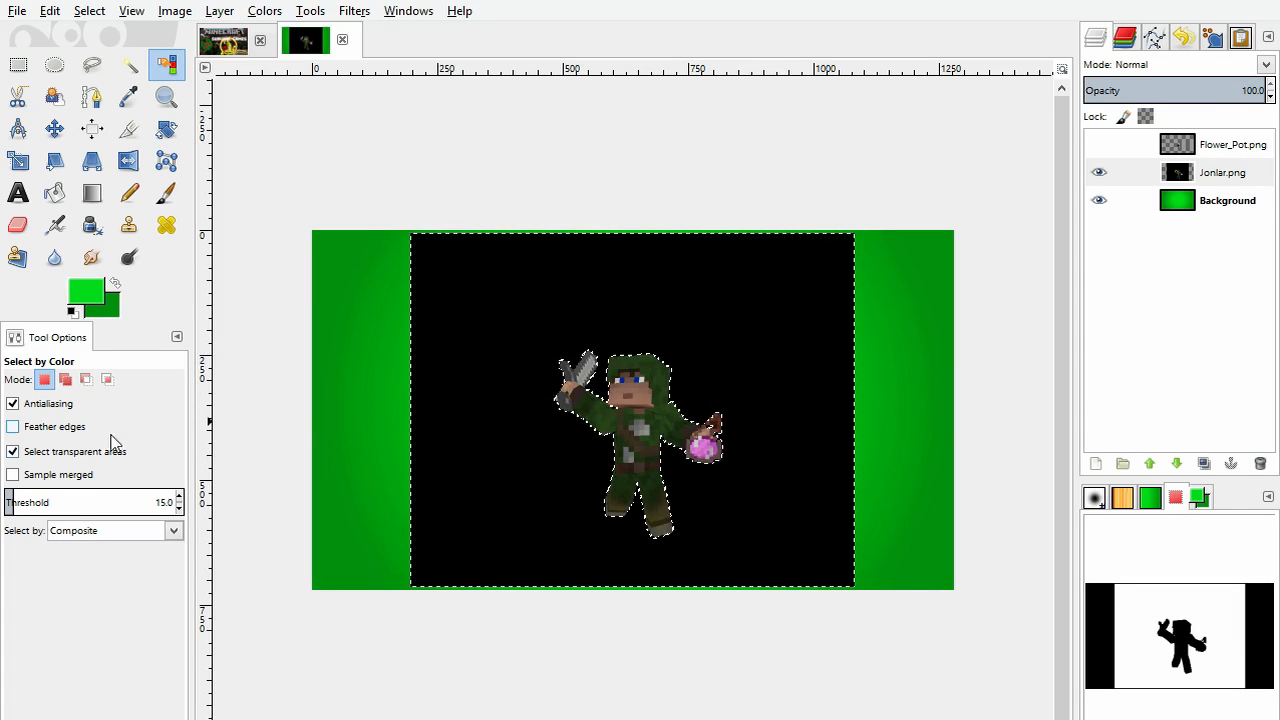
left_click_drag(22, 505, 57, 505)
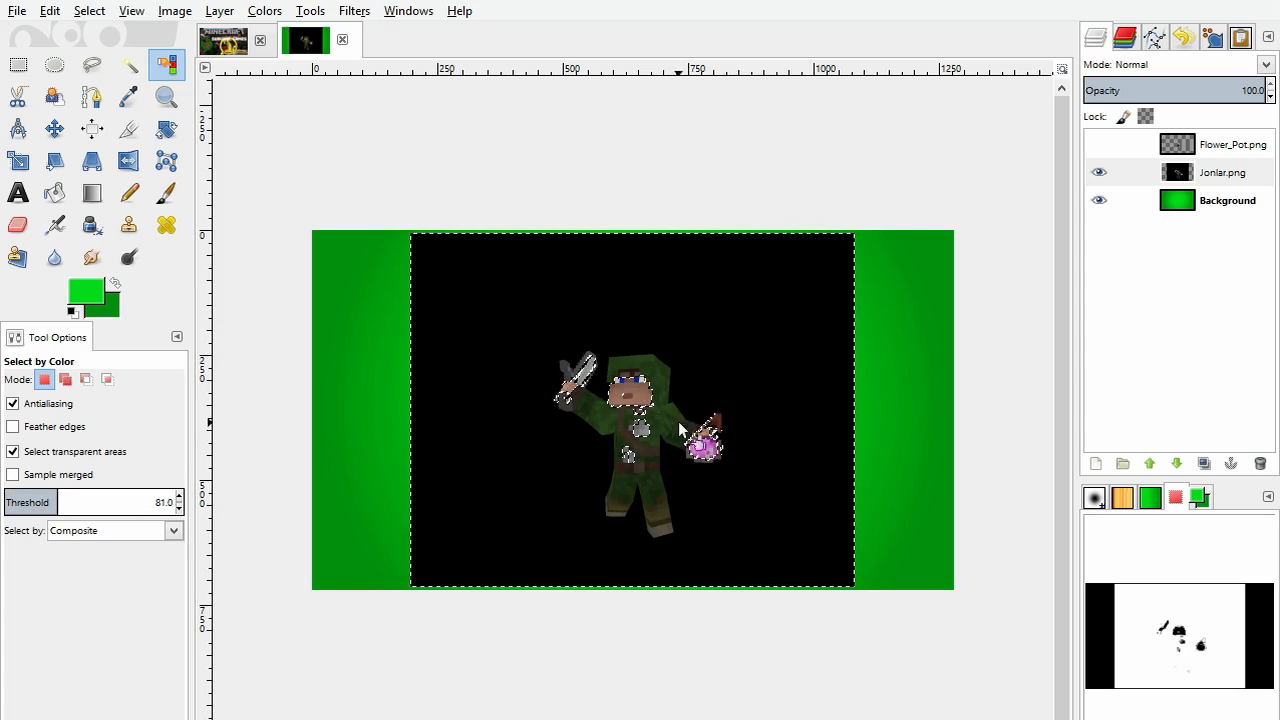
left_click_drag(494, 314, 440, 326)
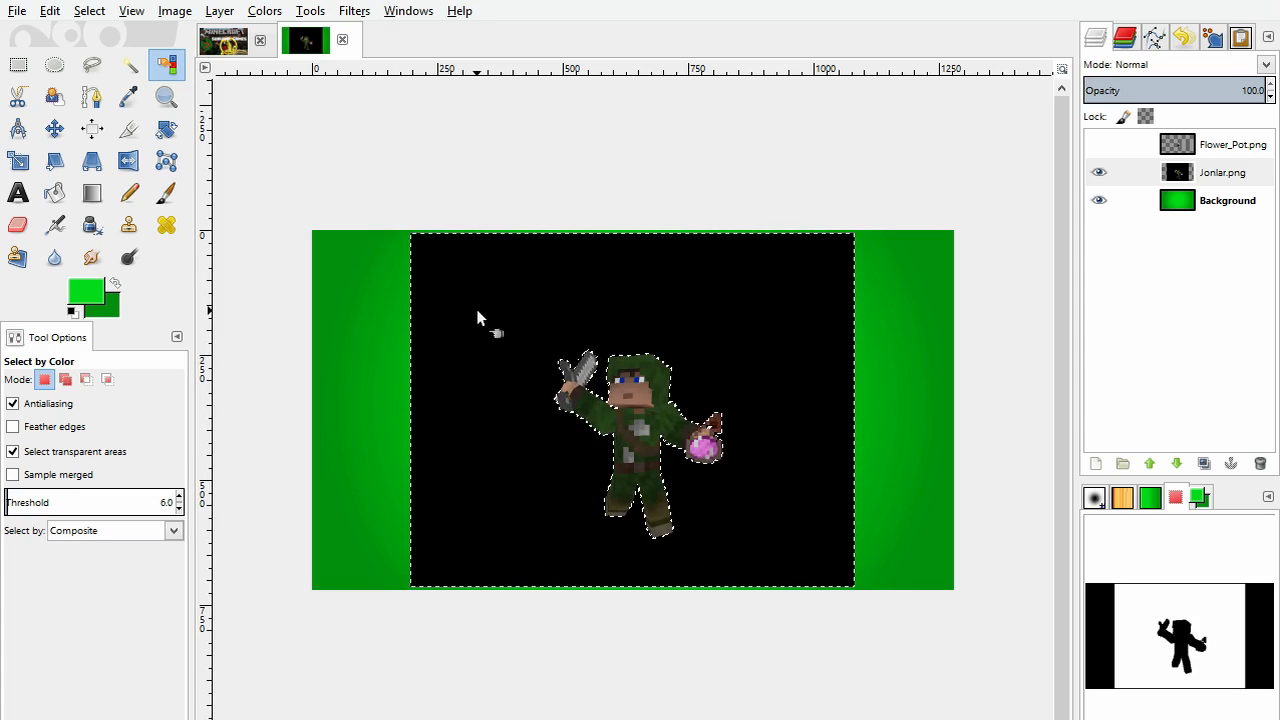
key("Delete")
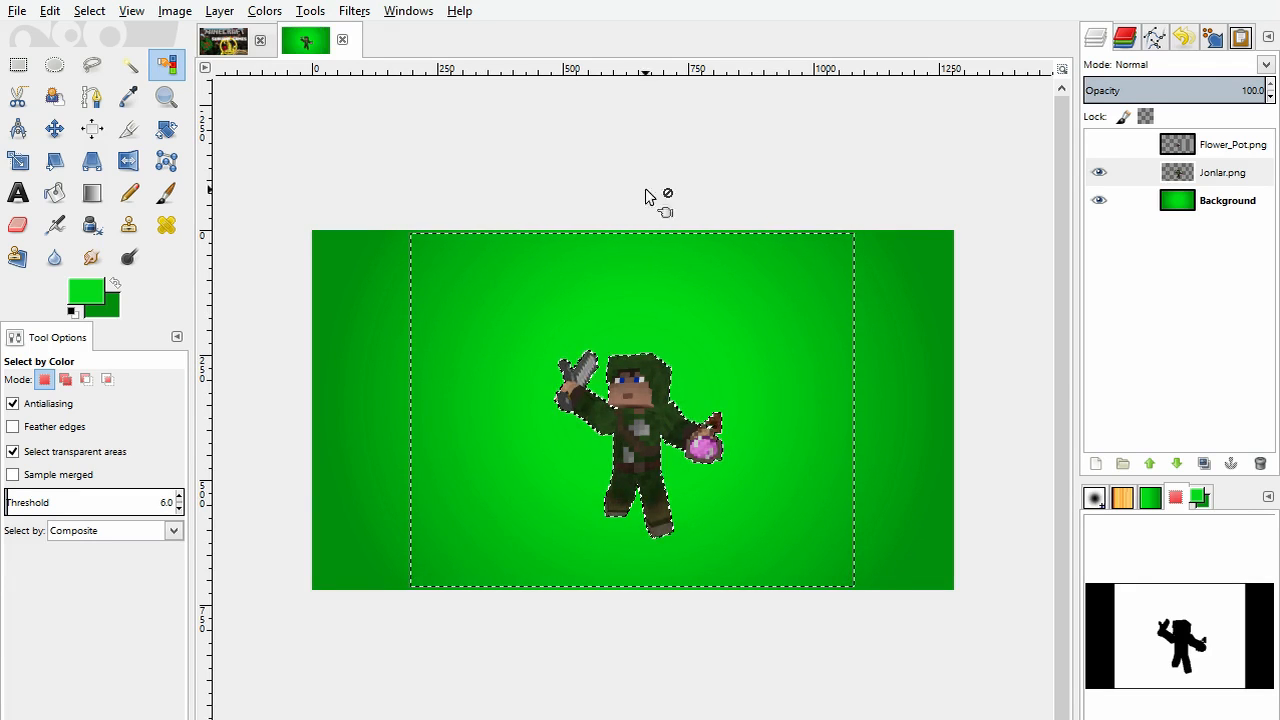
key("ctrl+shift+a")
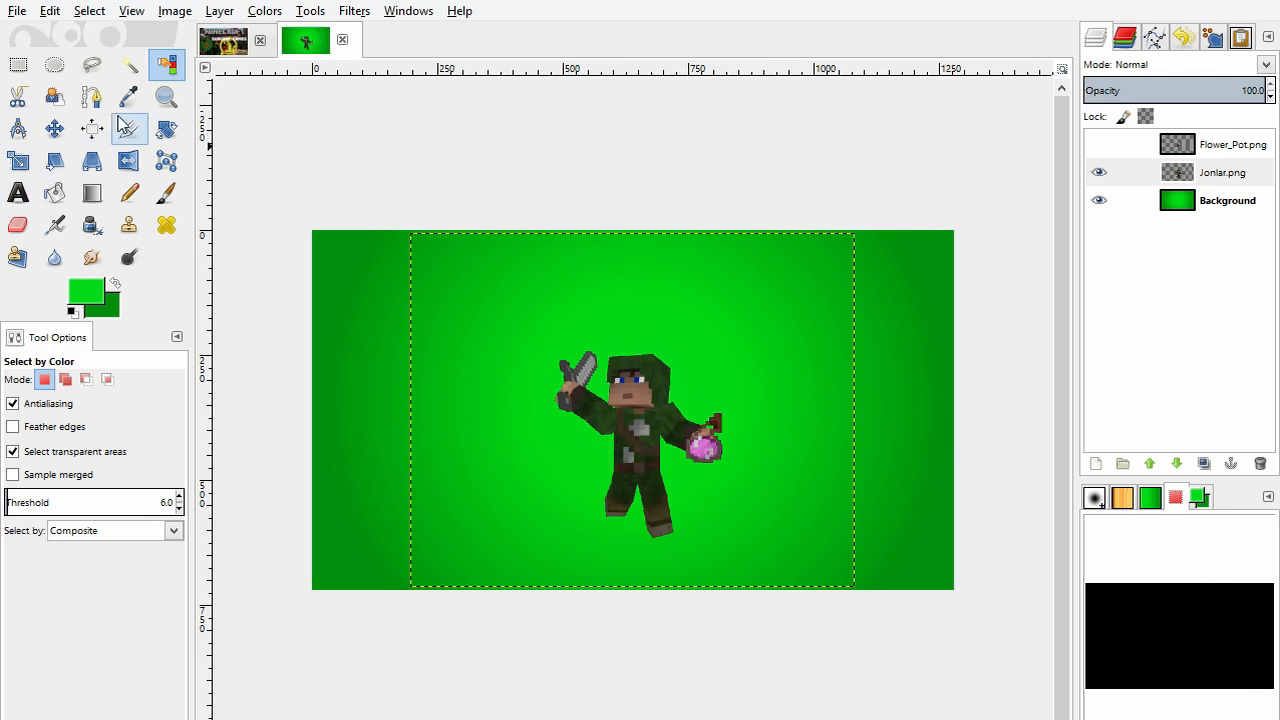
Step: Enlarge the Jonlar character and place it in the left part of the image
left_click(54, 128)
left_click_drag(620, 411, 662, 376)
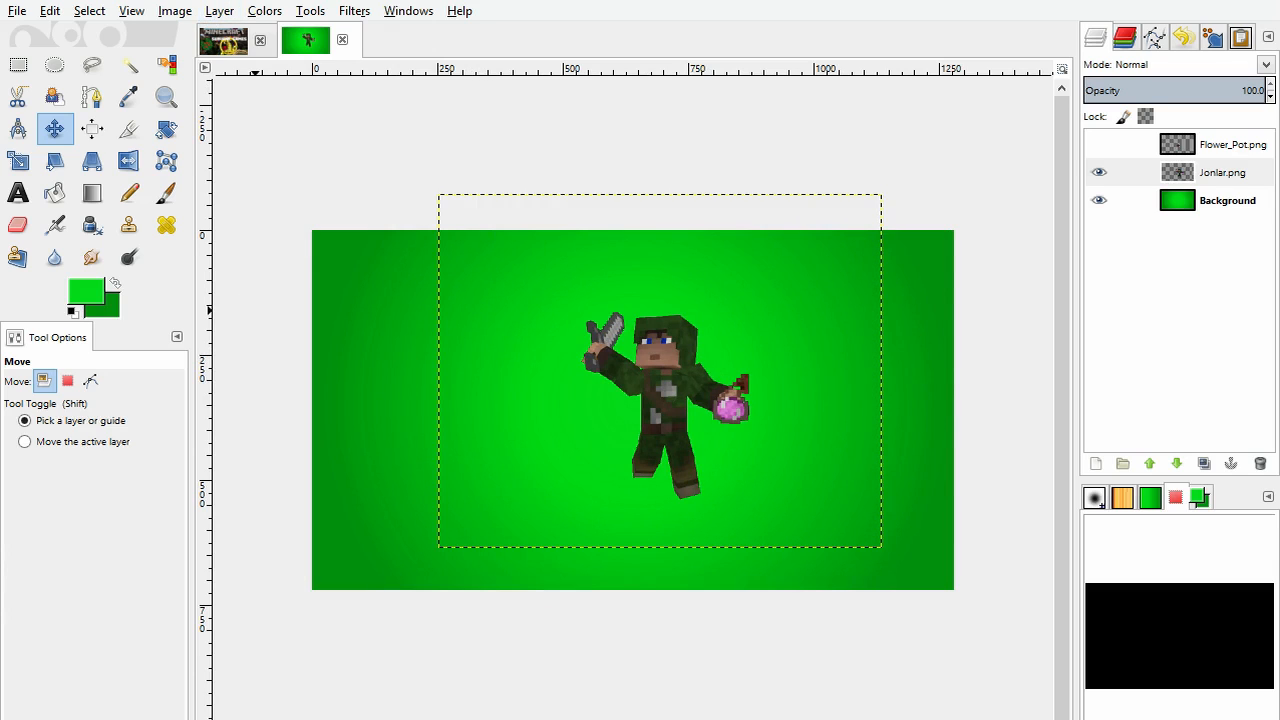
key("ctrl+z")
left_click_drag(689, 407, 489, 436)
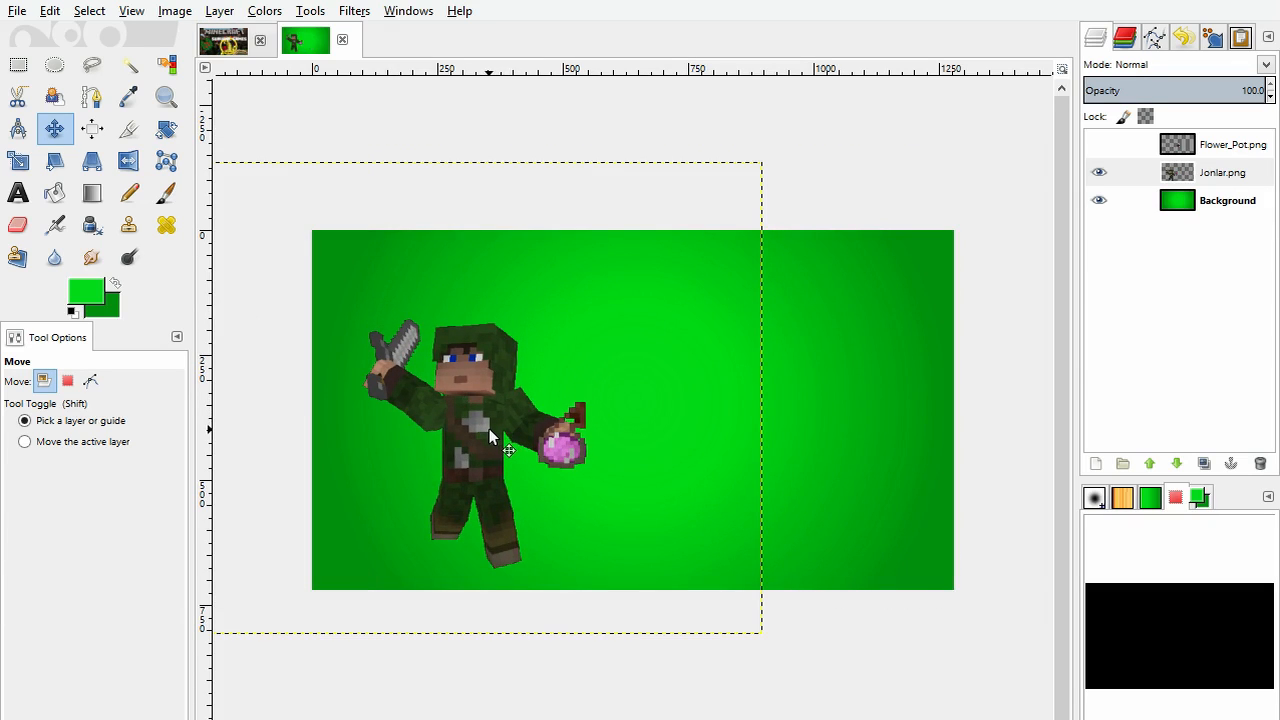
Step: Show the Flower_Pot.png layer and move the pot into the right half of the image
left_click(1115, 145)
left_click(1099, 145)
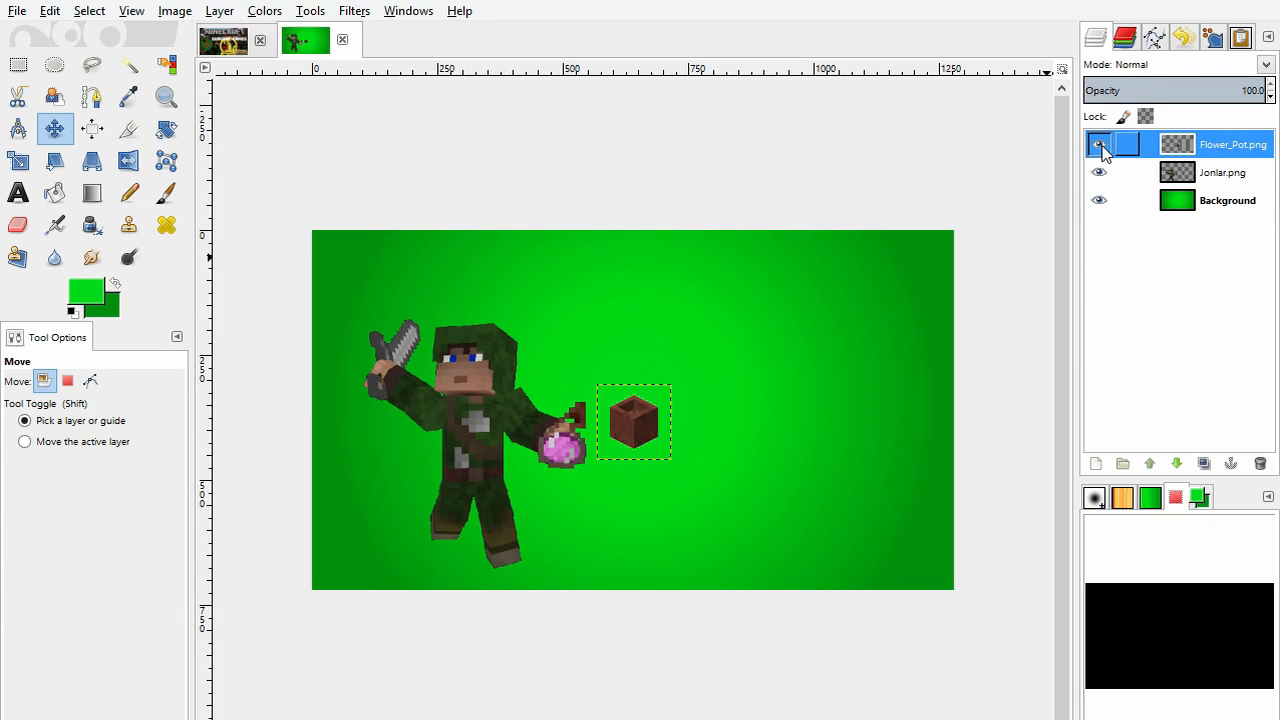
left_click_drag(668, 437, 755, 400)
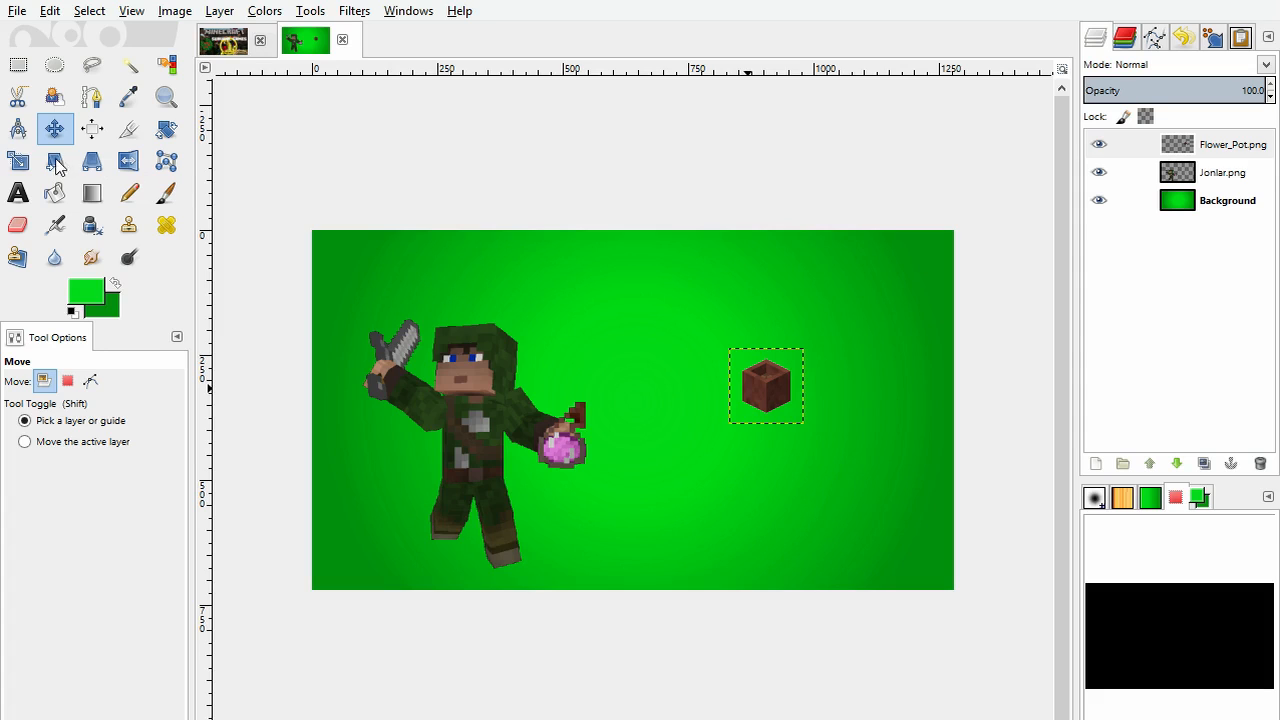
left_click_drag(766, 386, 766, 355)
Step: Rotate the flower pot slightly and place it beside the character's feet
left_click(172, 131)
key("Return")
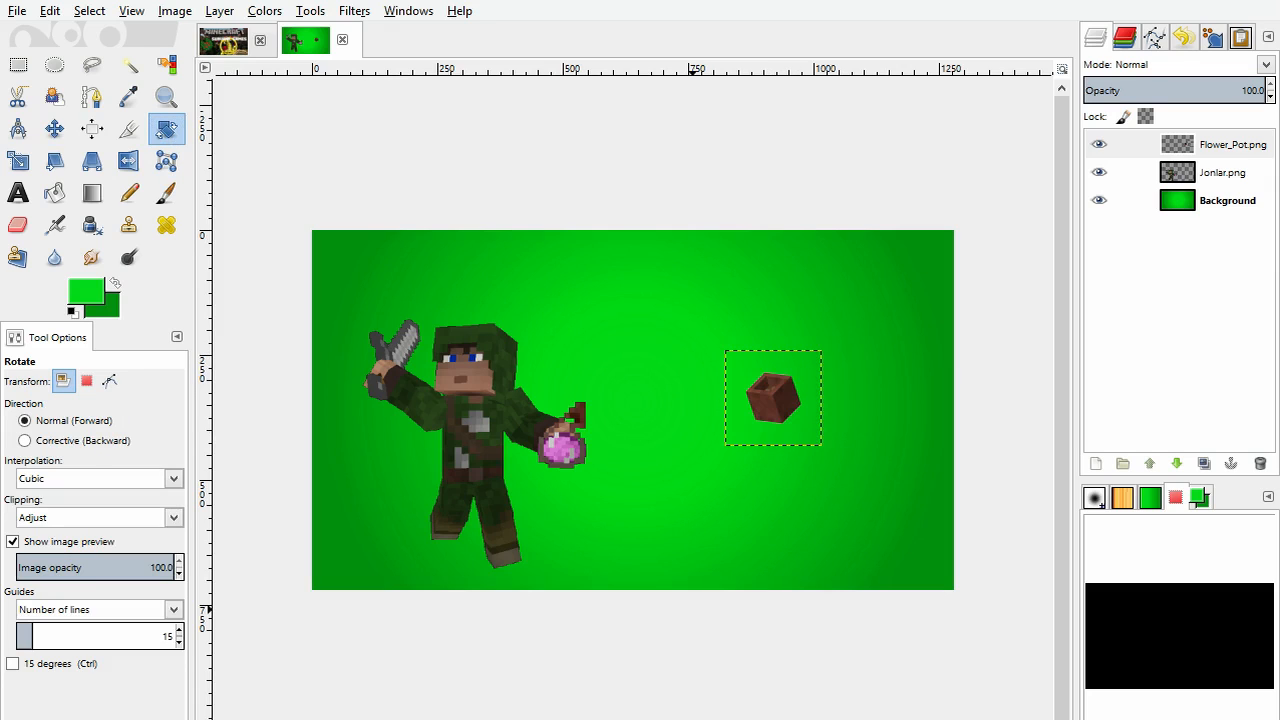
left_click(54, 128)
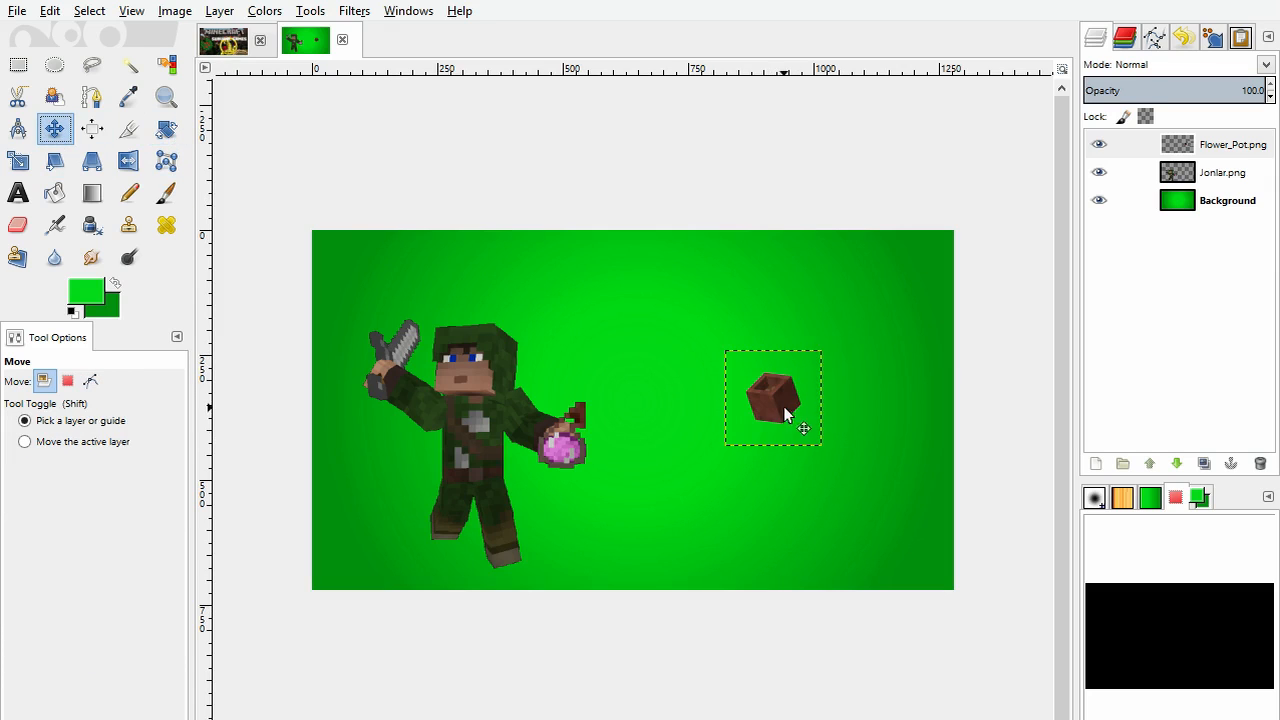
left_click_drag(780, 405, 565, 556)
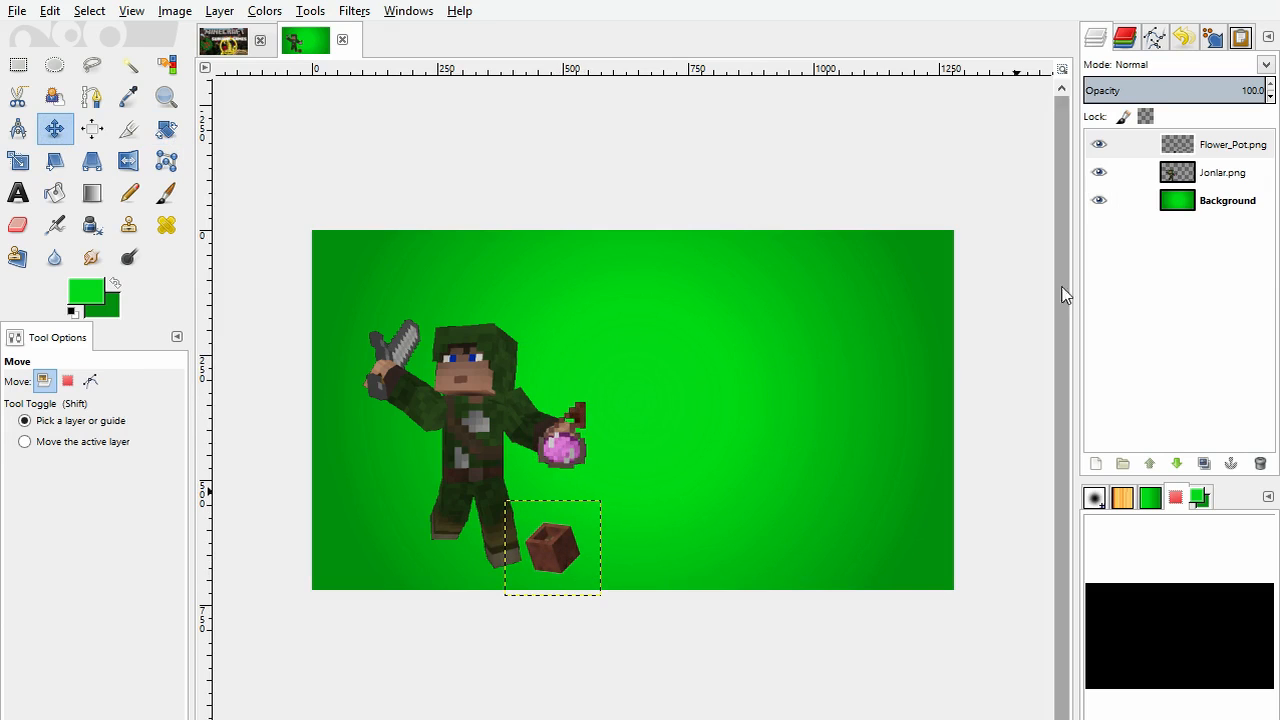
Step: Review the Survival Games text layer in the finished thumbnail
left_click(221, 45)
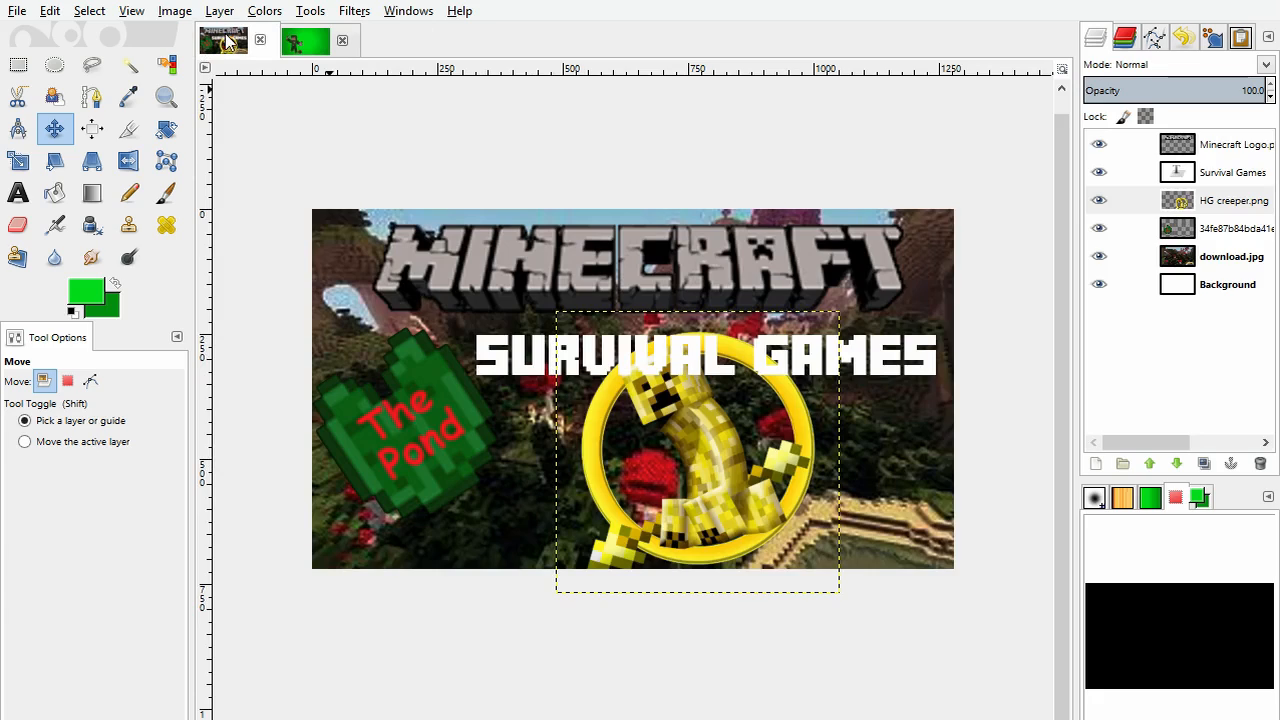
left_click(1230, 176)
left_click(305, 41)
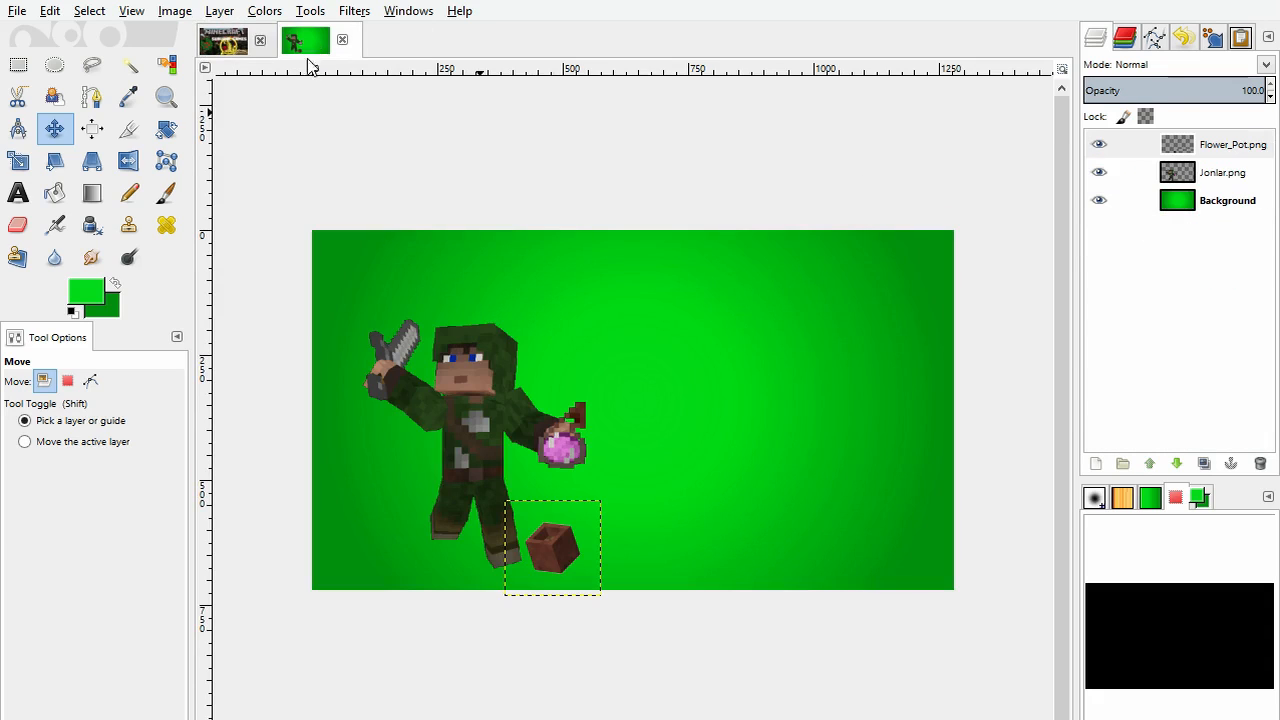
Step: Add the text "Thumbnails" in a wide text box to the right of the character and colour it black
left_click(18, 192)
left_click(594, 354)
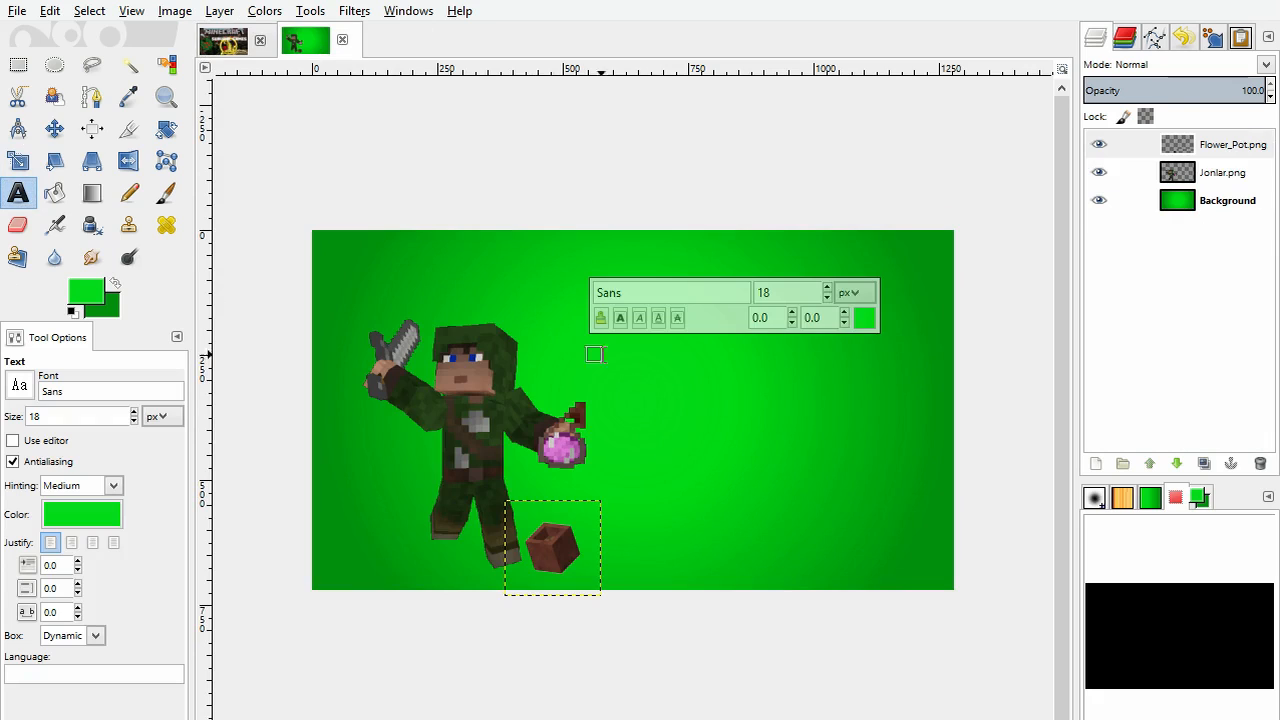
left_click_drag(594, 354, 932, 420)
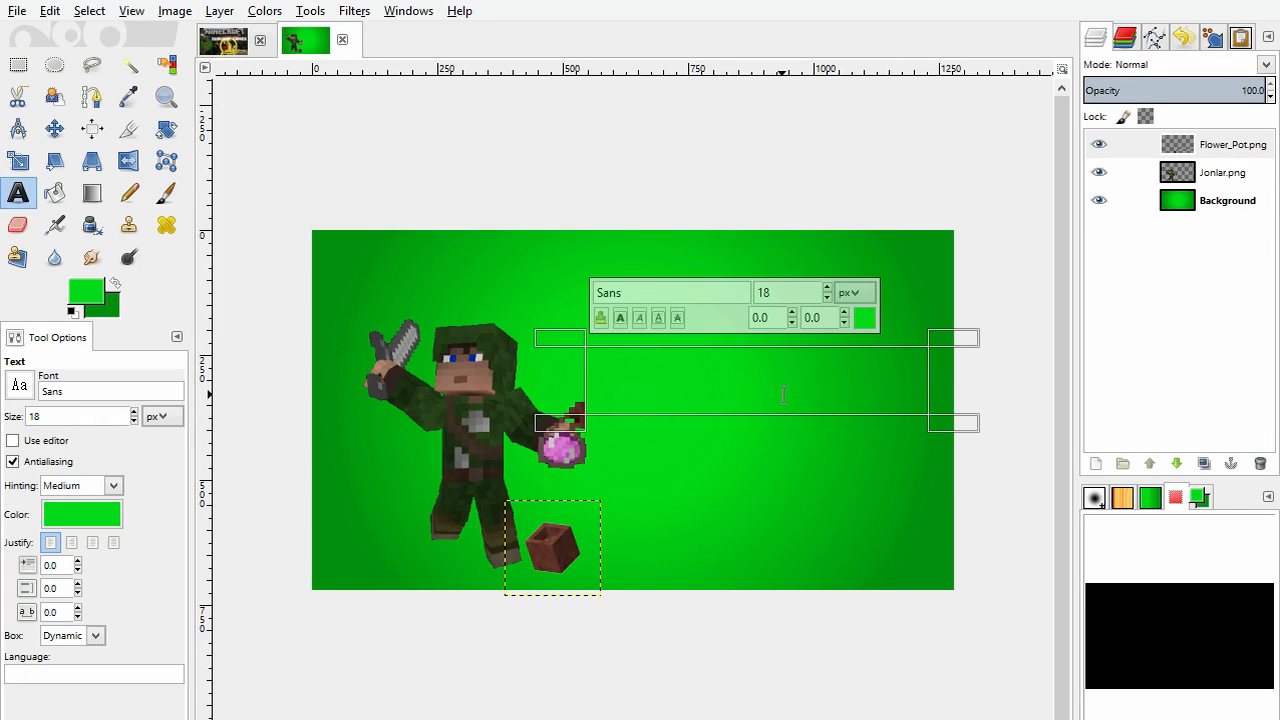
type("Thumbnails")
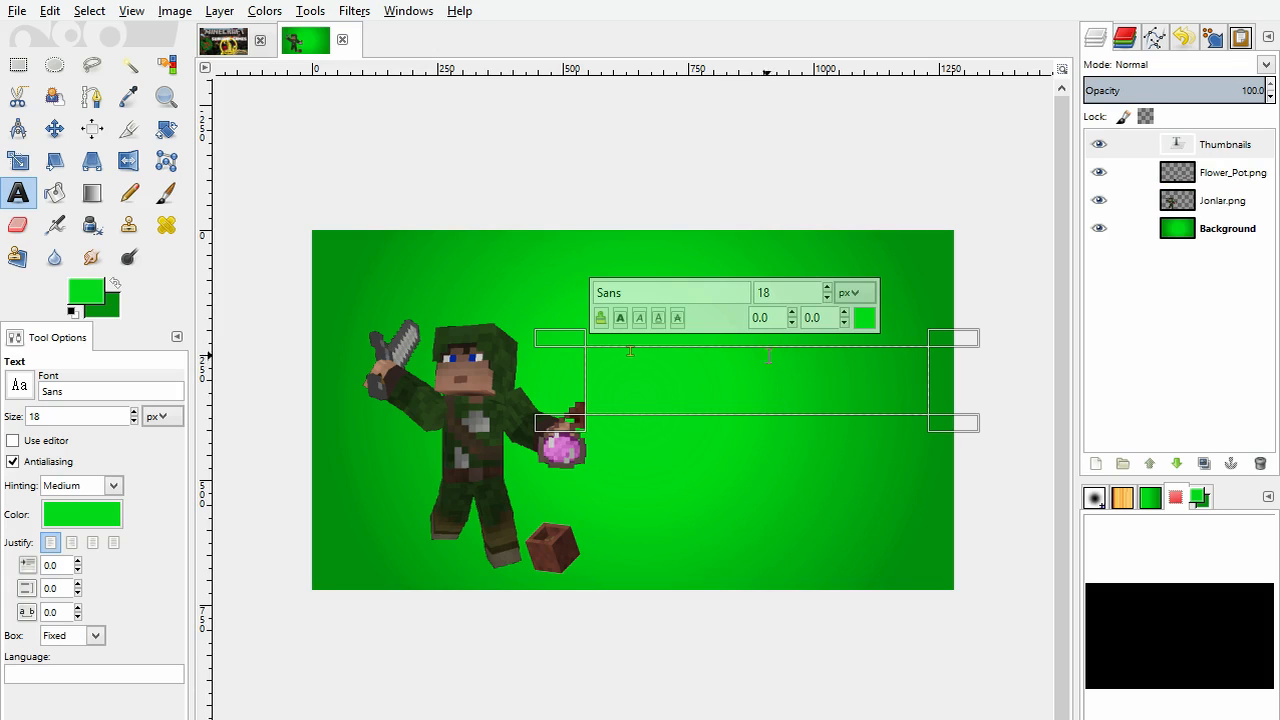
left_click_drag(630, 350, 584, 352)
left_click(418, 376)
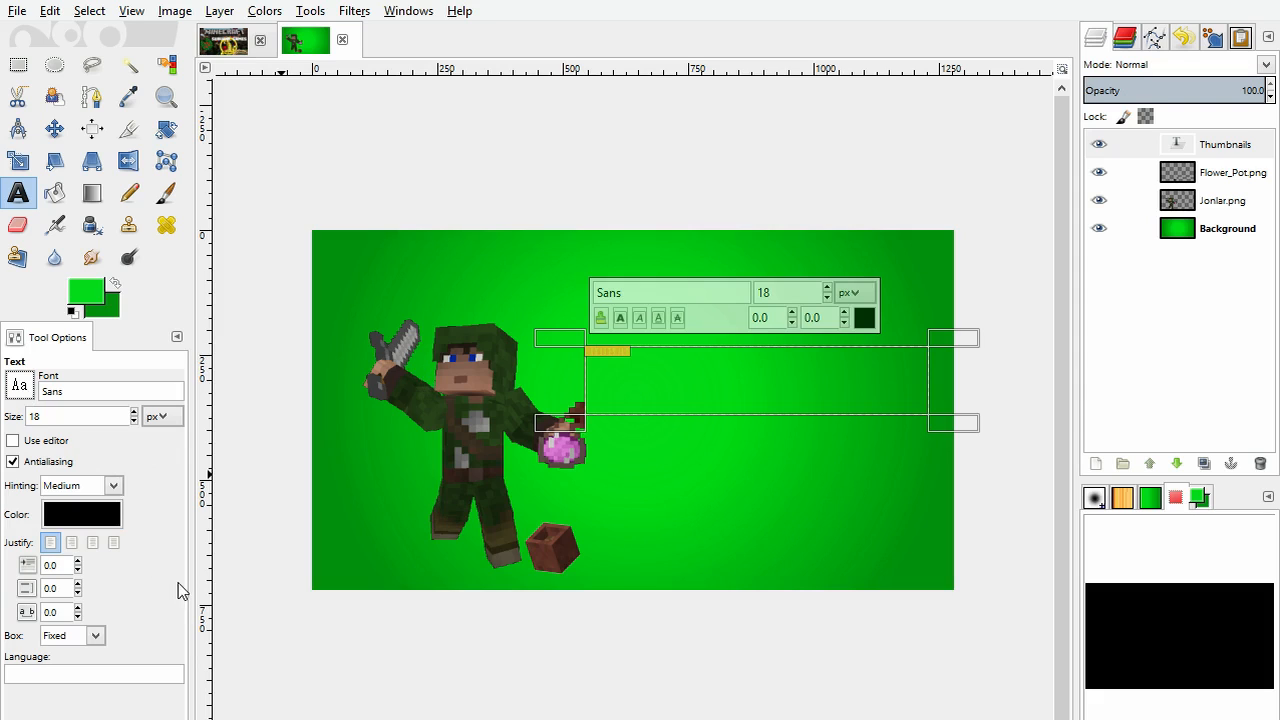
Step: Set the Thumbnails text to MineCrafter 3 at 79 px in an enlarged box and move it next to the character's head
left_click(105, 527)
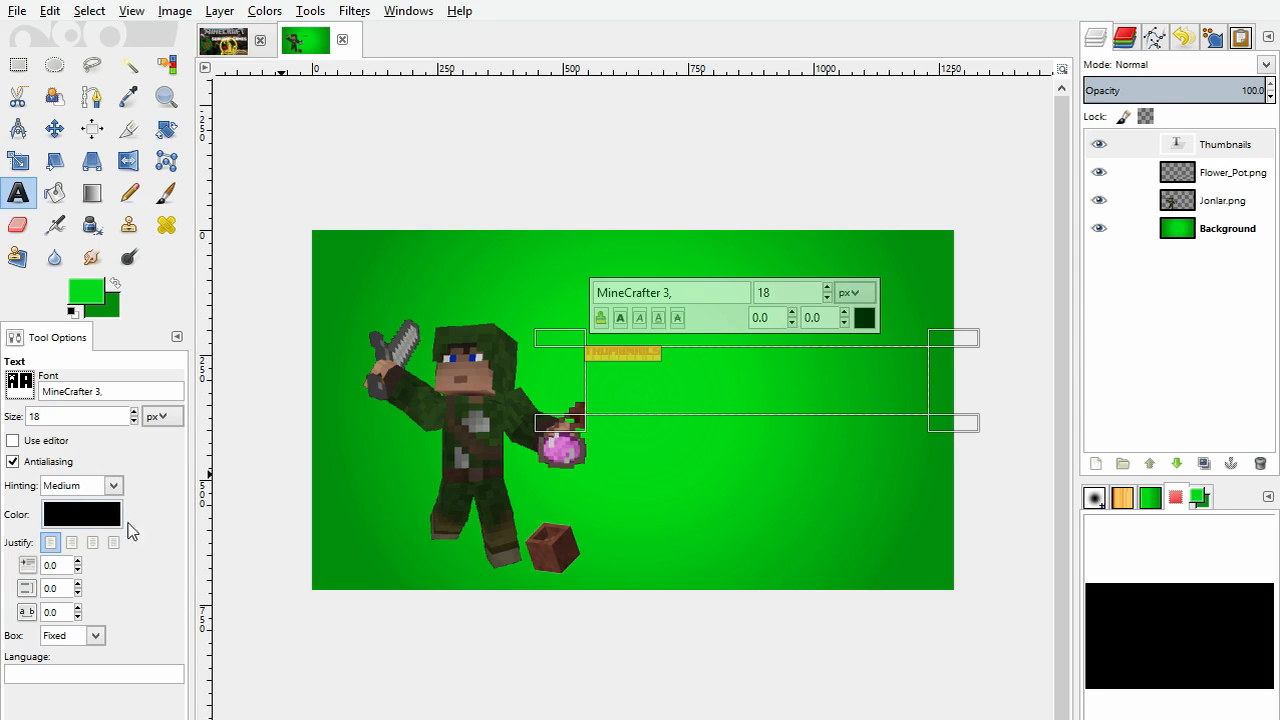
left_click(133, 411)
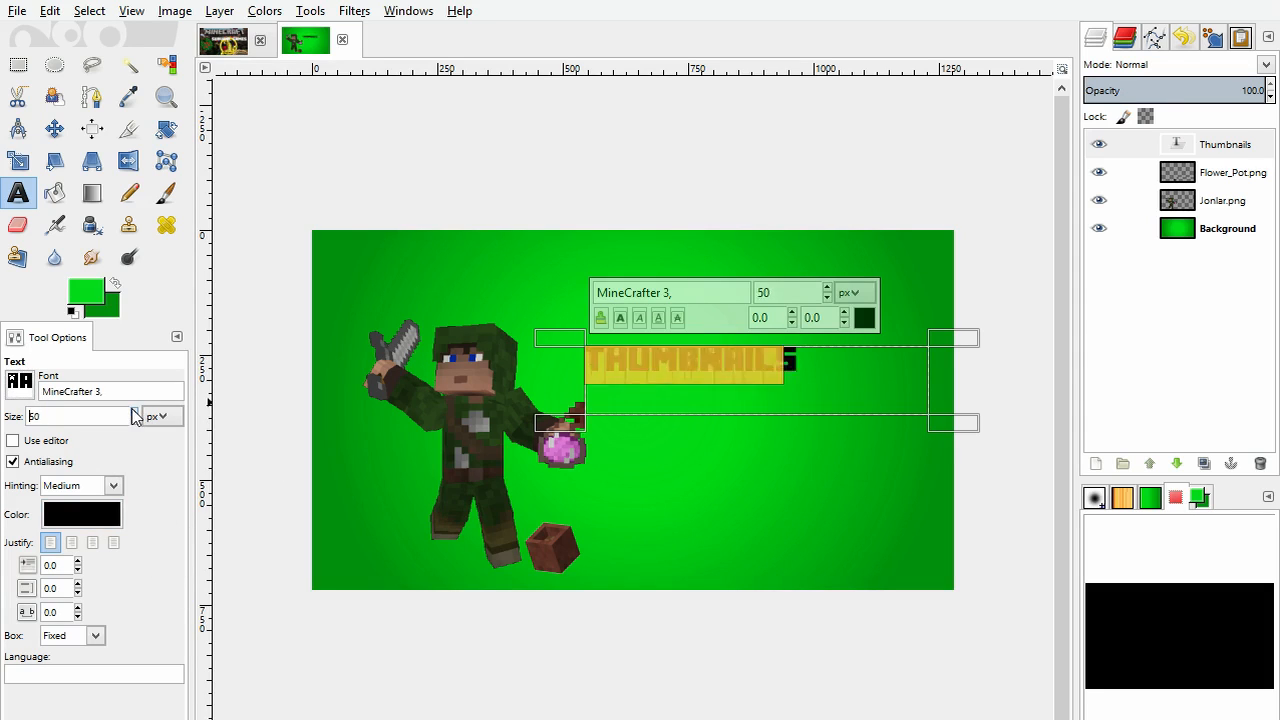
left_click_drag(966, 423, 987, 436)
left_click(135, 413)
left_click(135, 413)
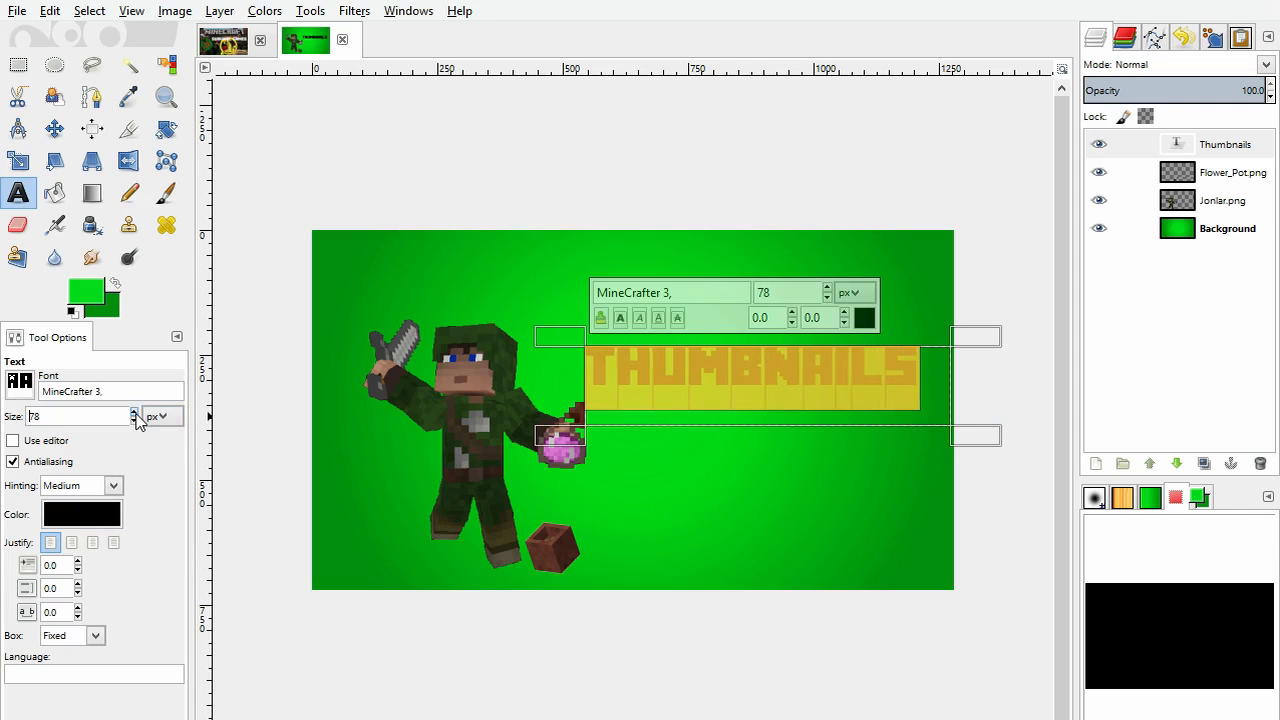
left_click(135, 413)
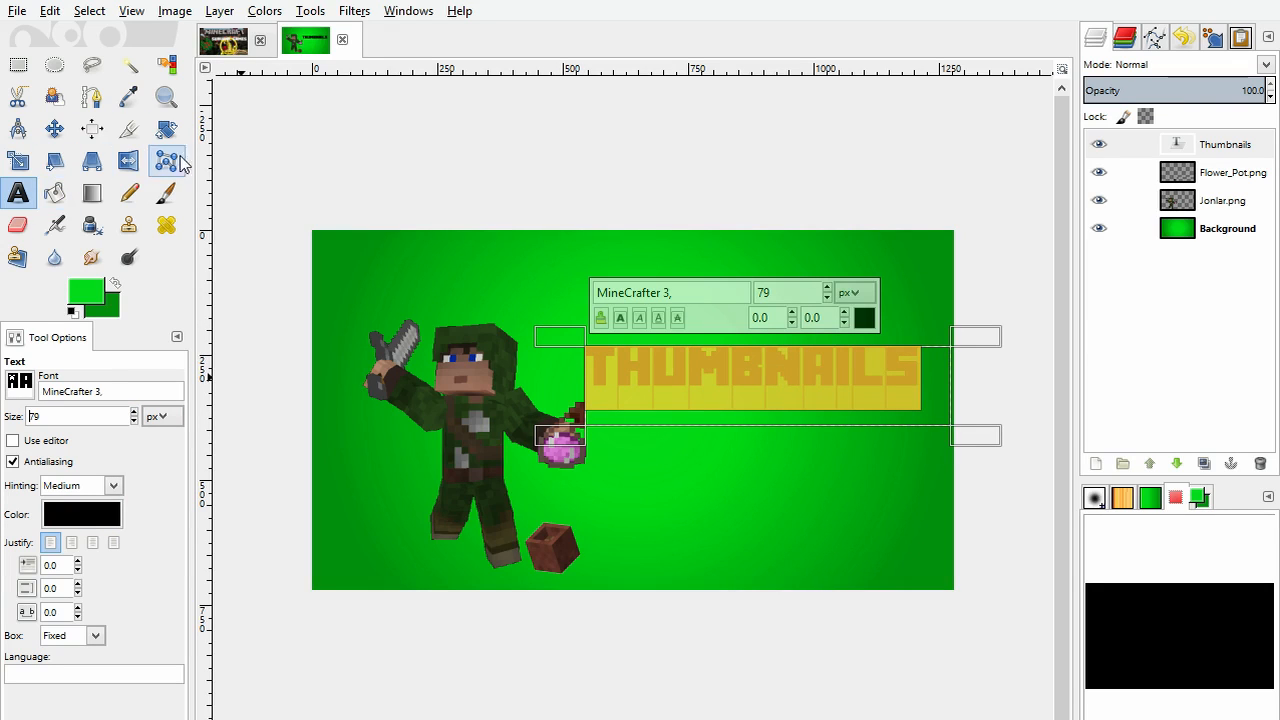
left_click(54, 128)
left_click_drag(738, 367, 684, 360)
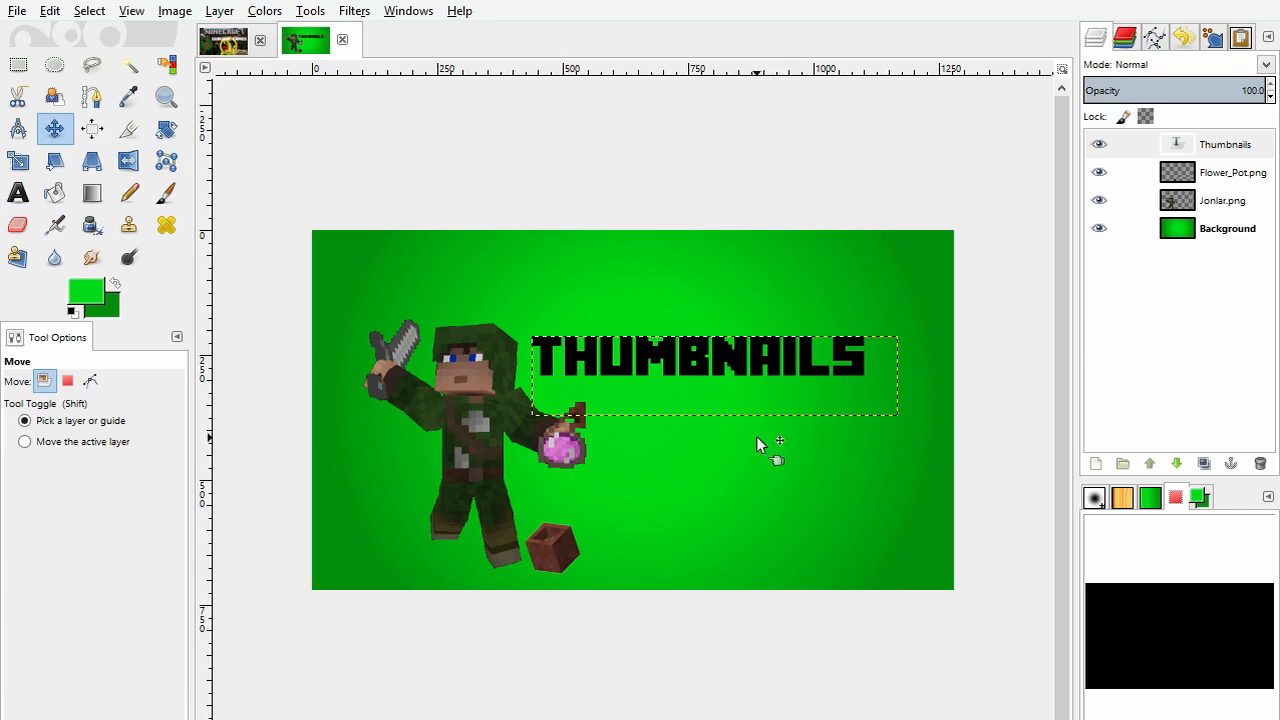
left_click(1214, 146)
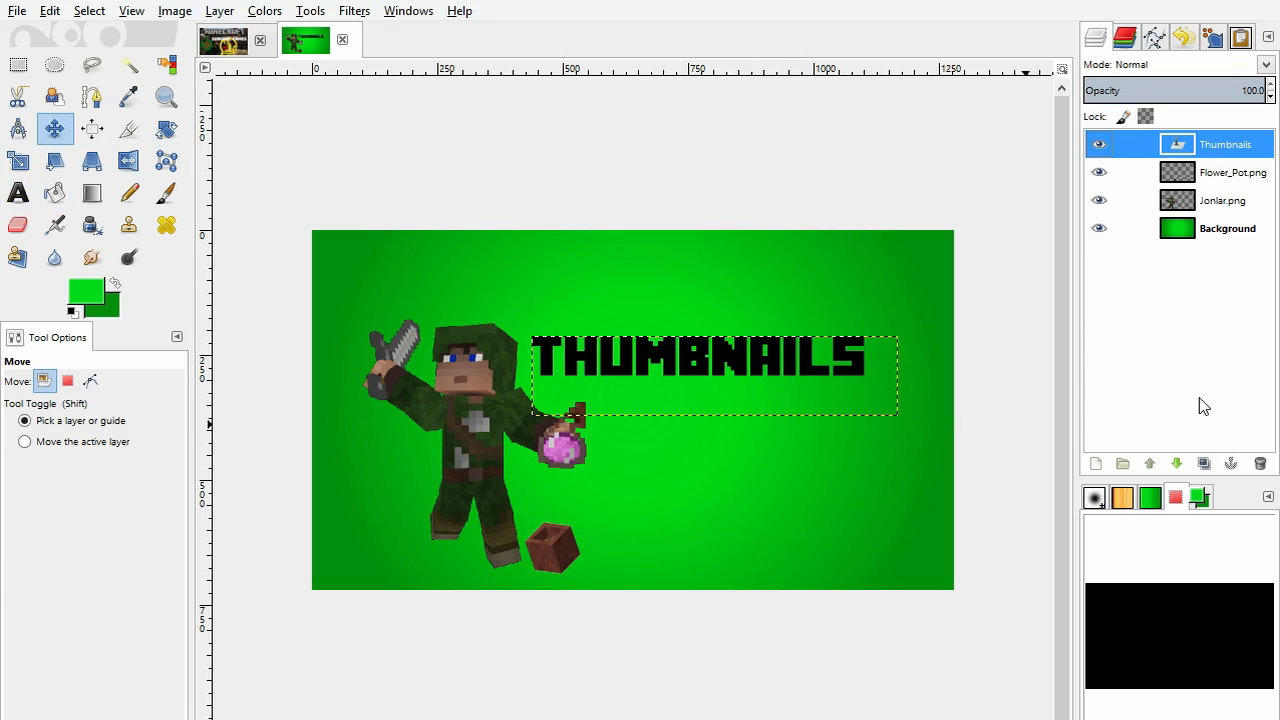
left_click(1204, 464)
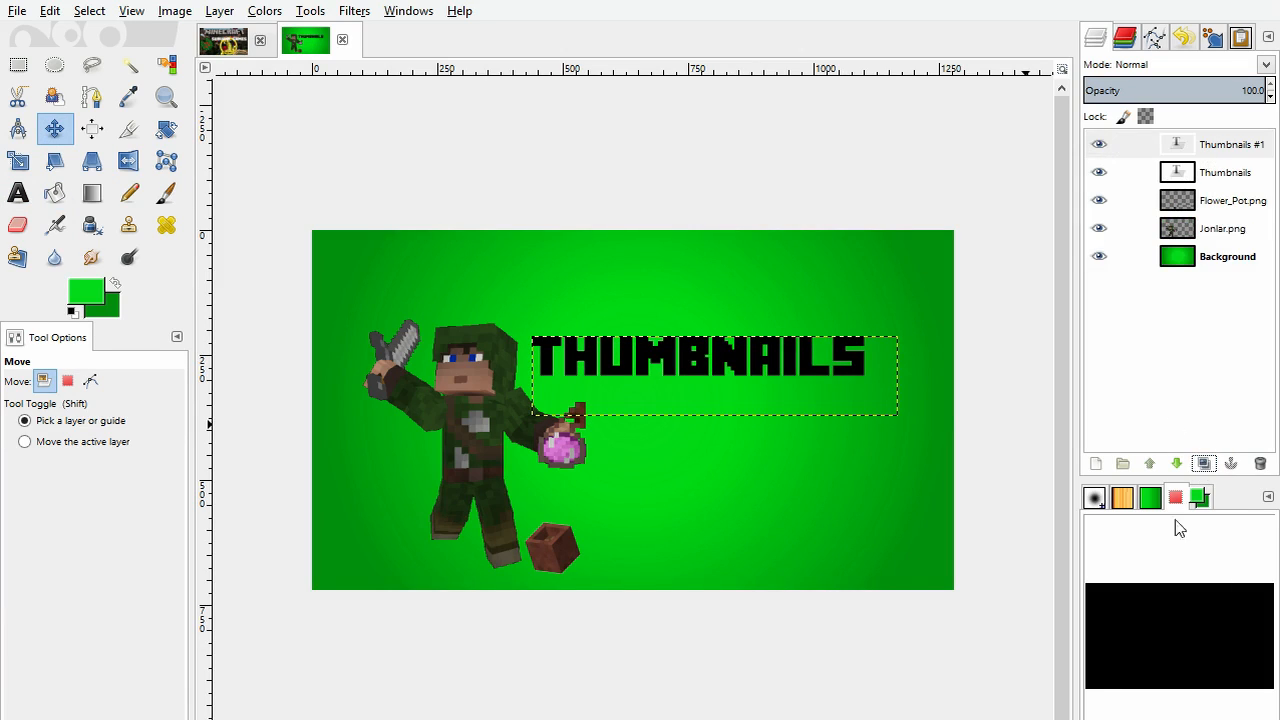
left_click(1260, 464)
Step: Expand the Thumbnails text layer to the image size and duplicate it
left_click(1218, 155)
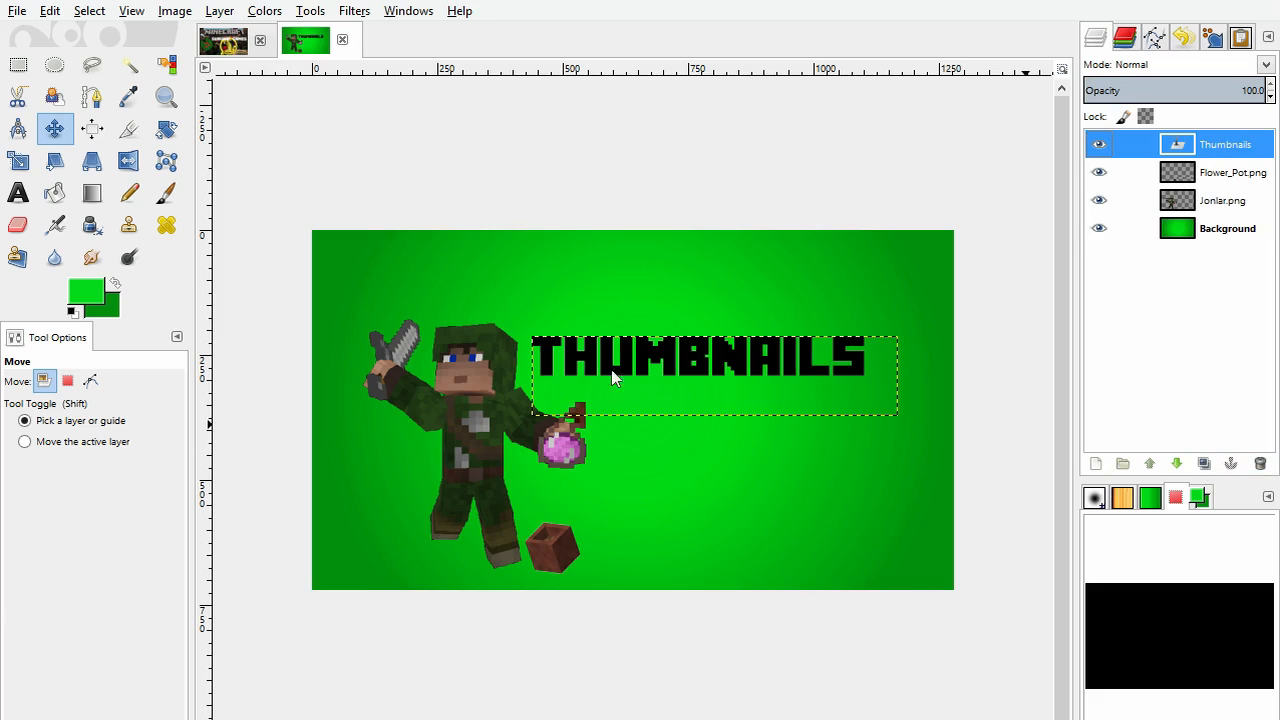
left_click(1083, 479)
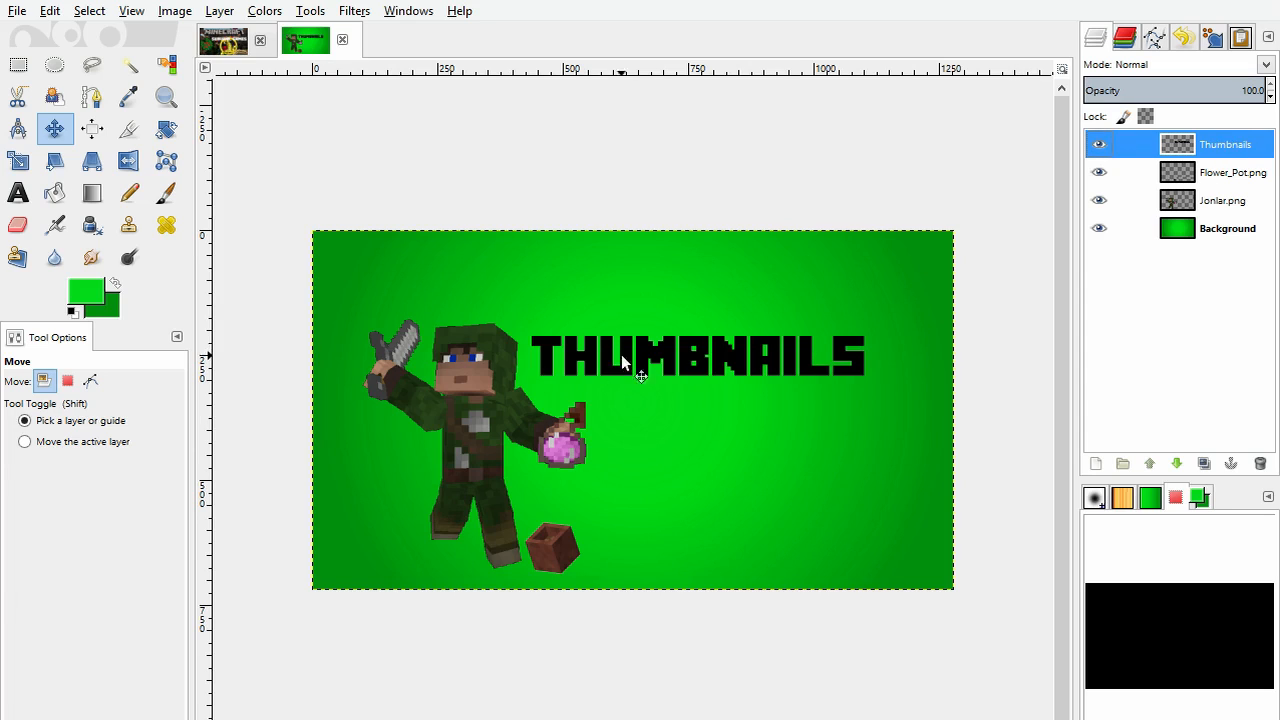
left_click(1204, 463)
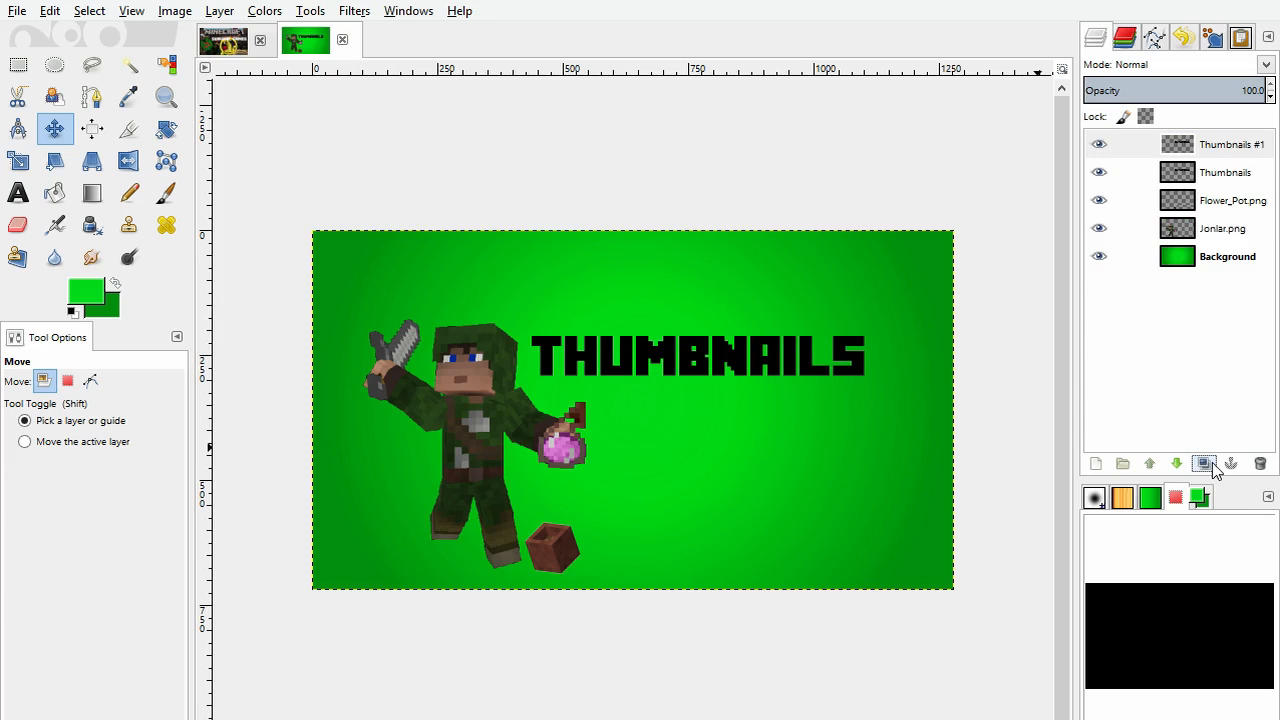
Step: Select the black lettering on the lower Thumbnails layer by colour and grow the selection slightly beyond the letters
left_click(1197, 174)
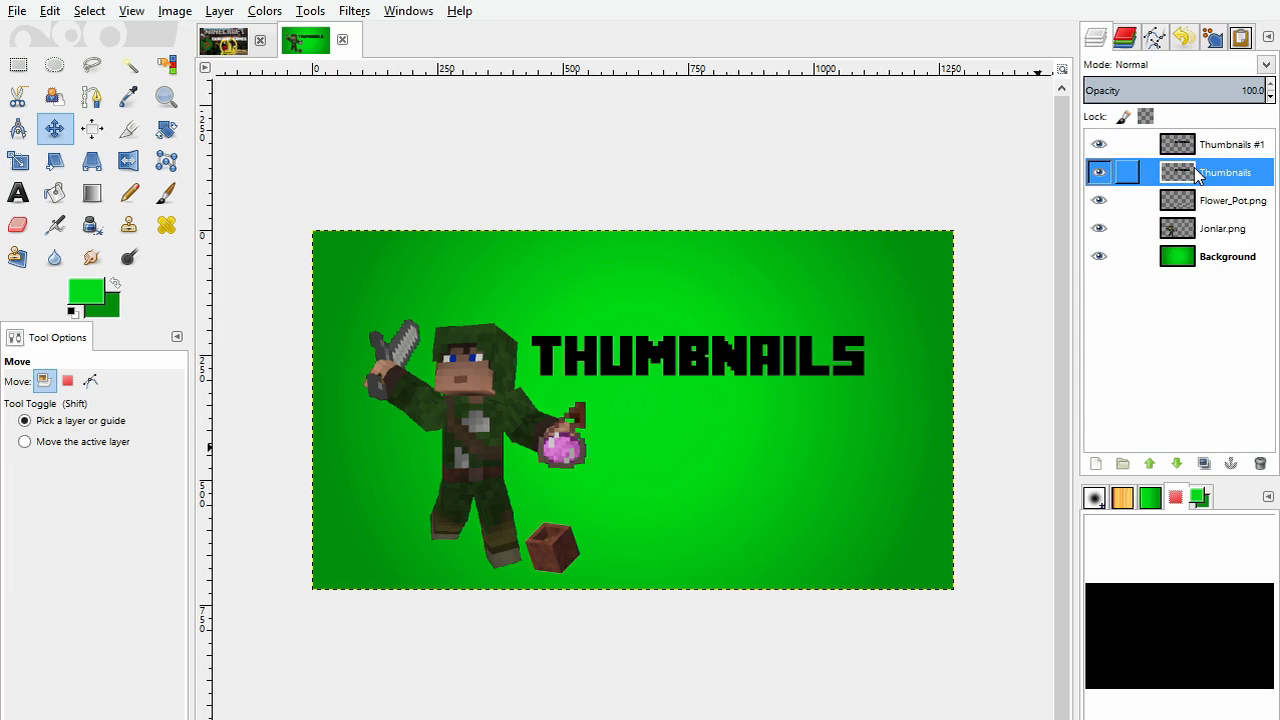
left_click(159, 63)
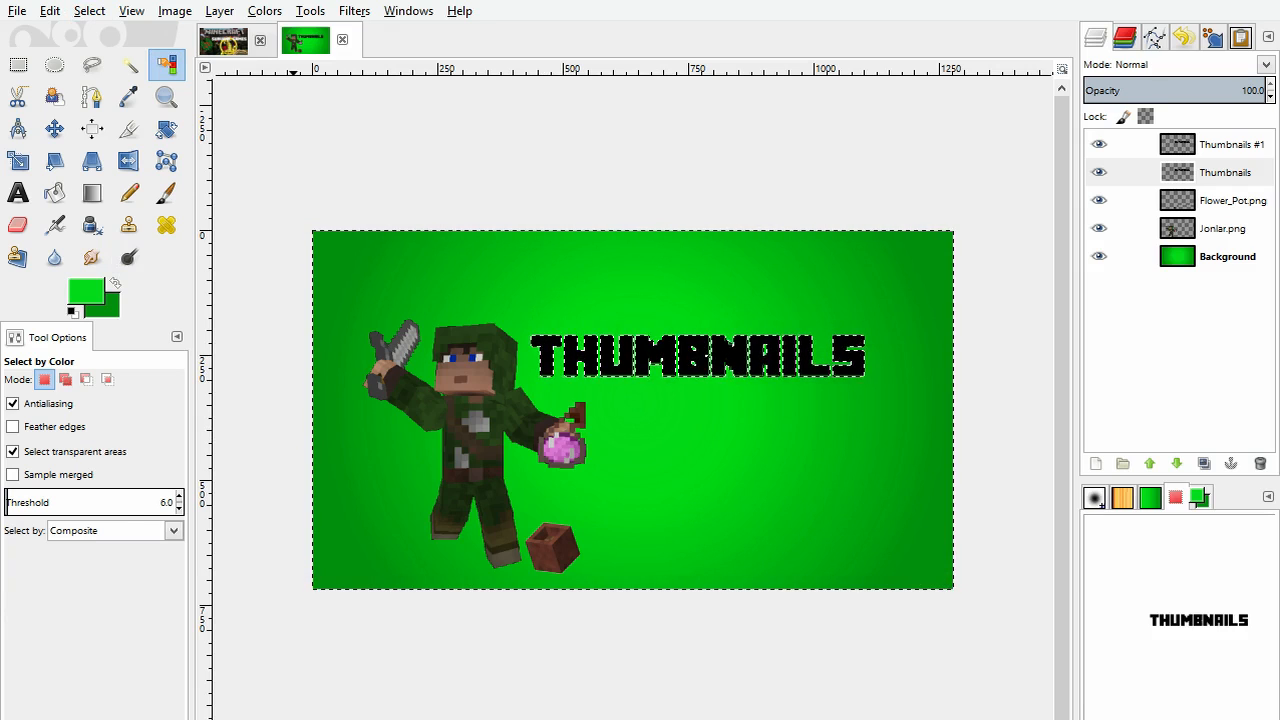
left_click(359, 226)
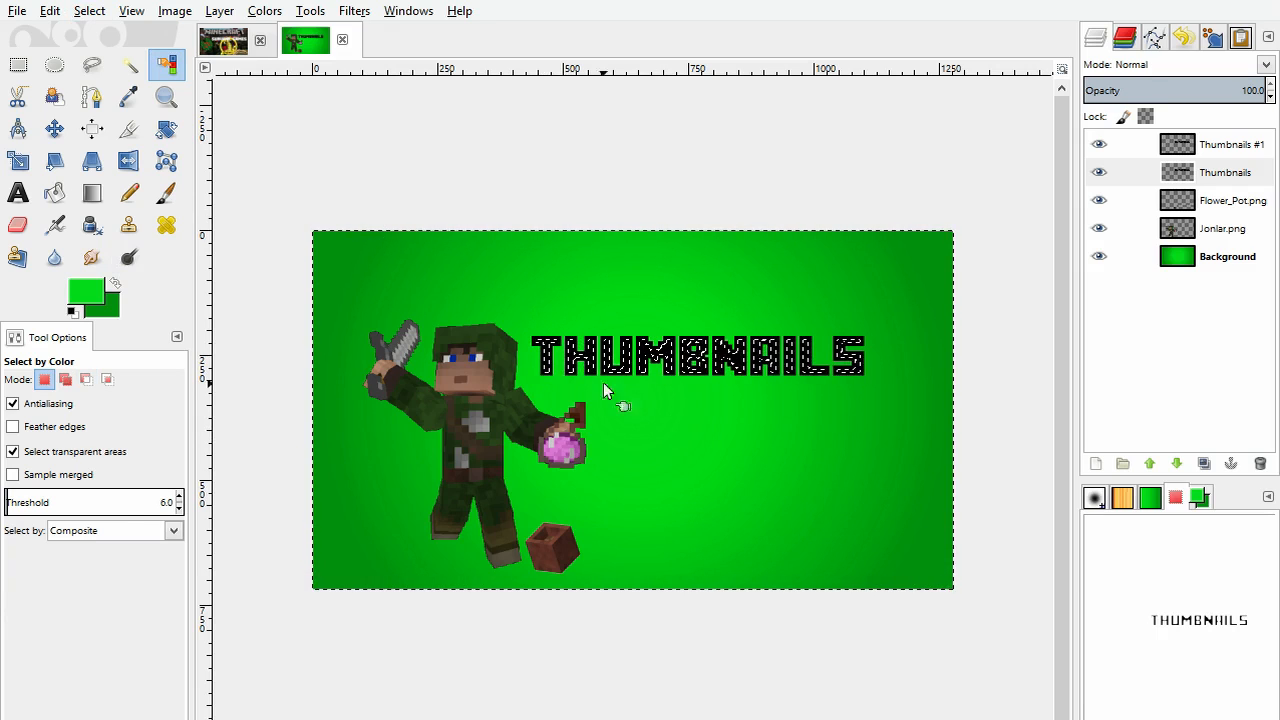
key("ctrl+shift+a")
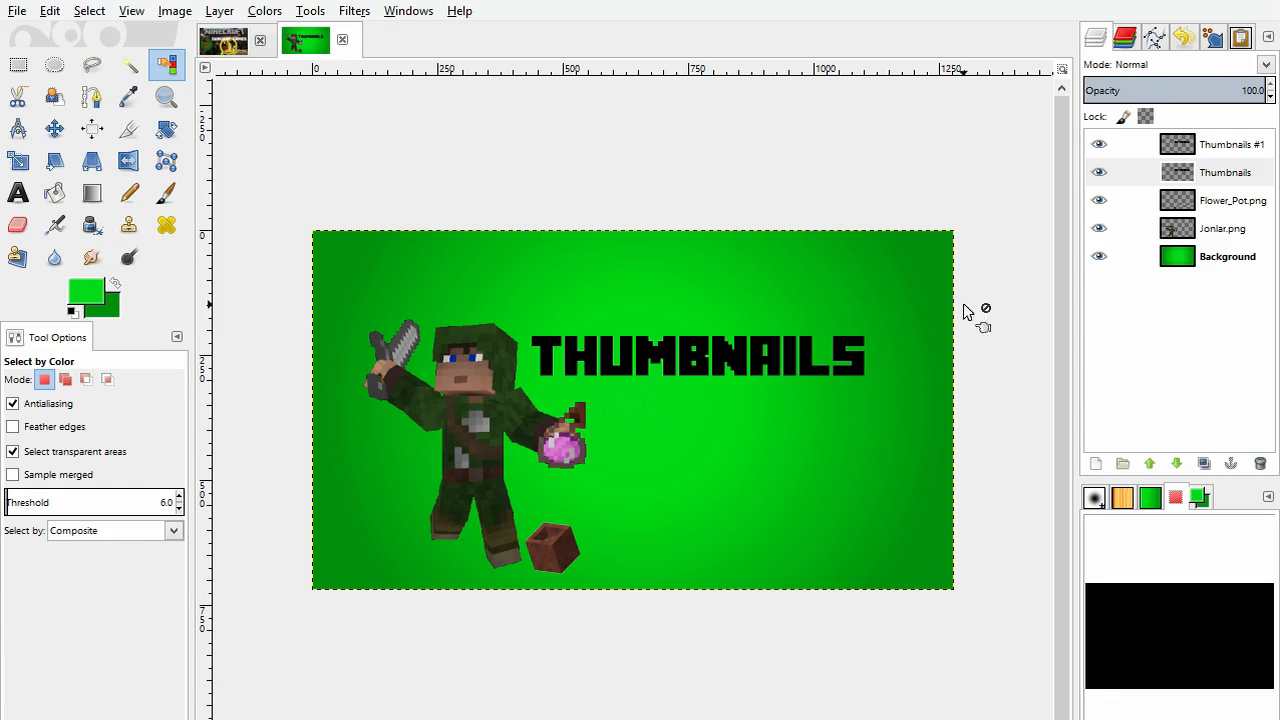
left_click(714, 355)
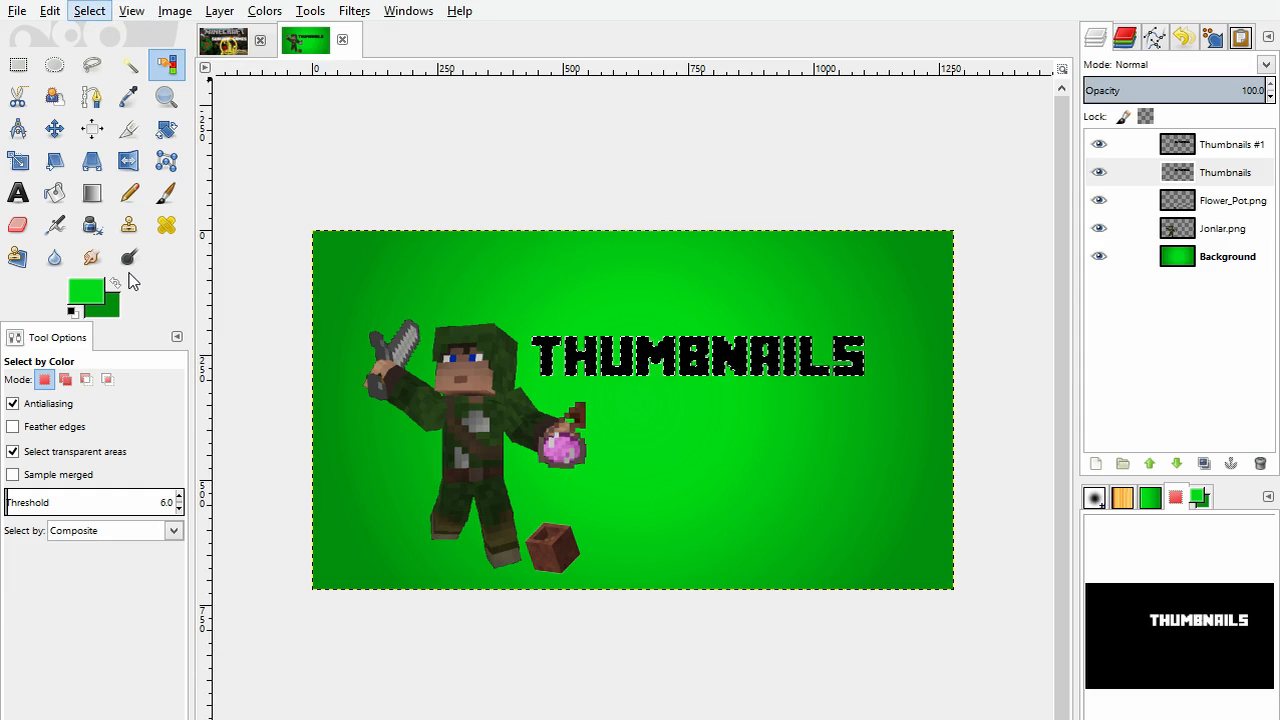
left_click(389, 248)
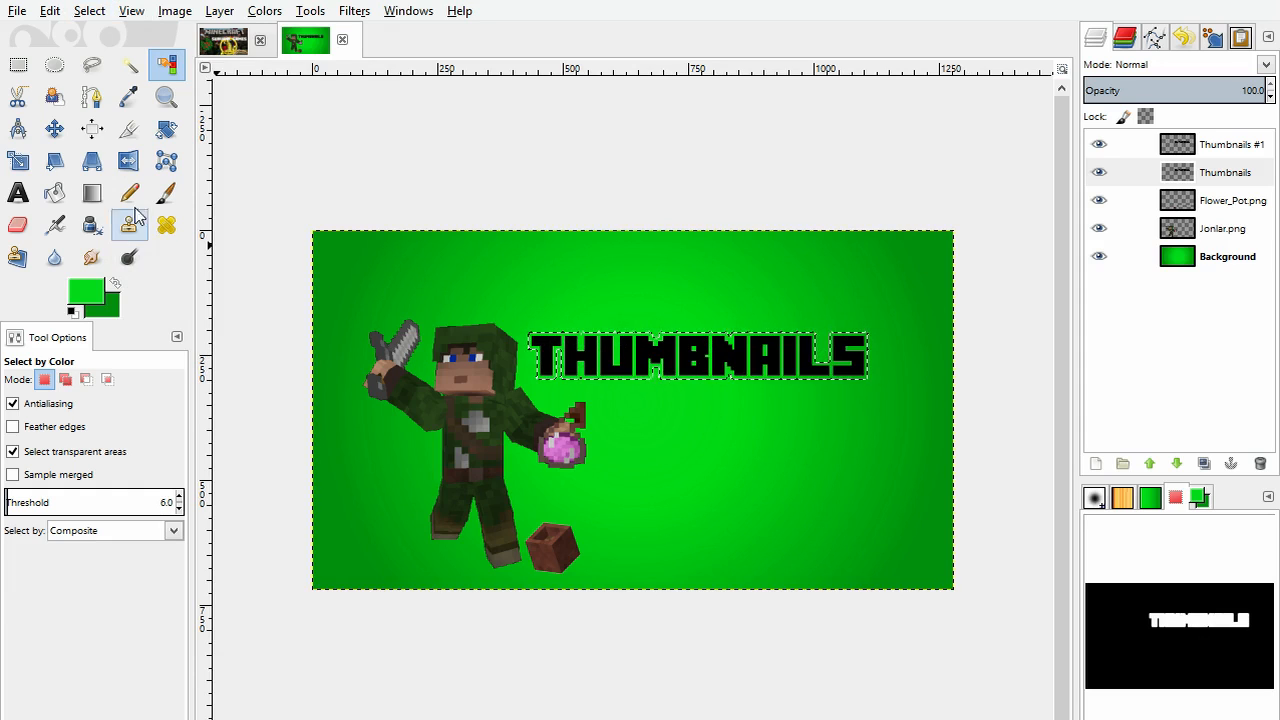
Step: Fill the whole grown selection with white on the lower Thumbnails layer to outline the title
left_click(55, 193)
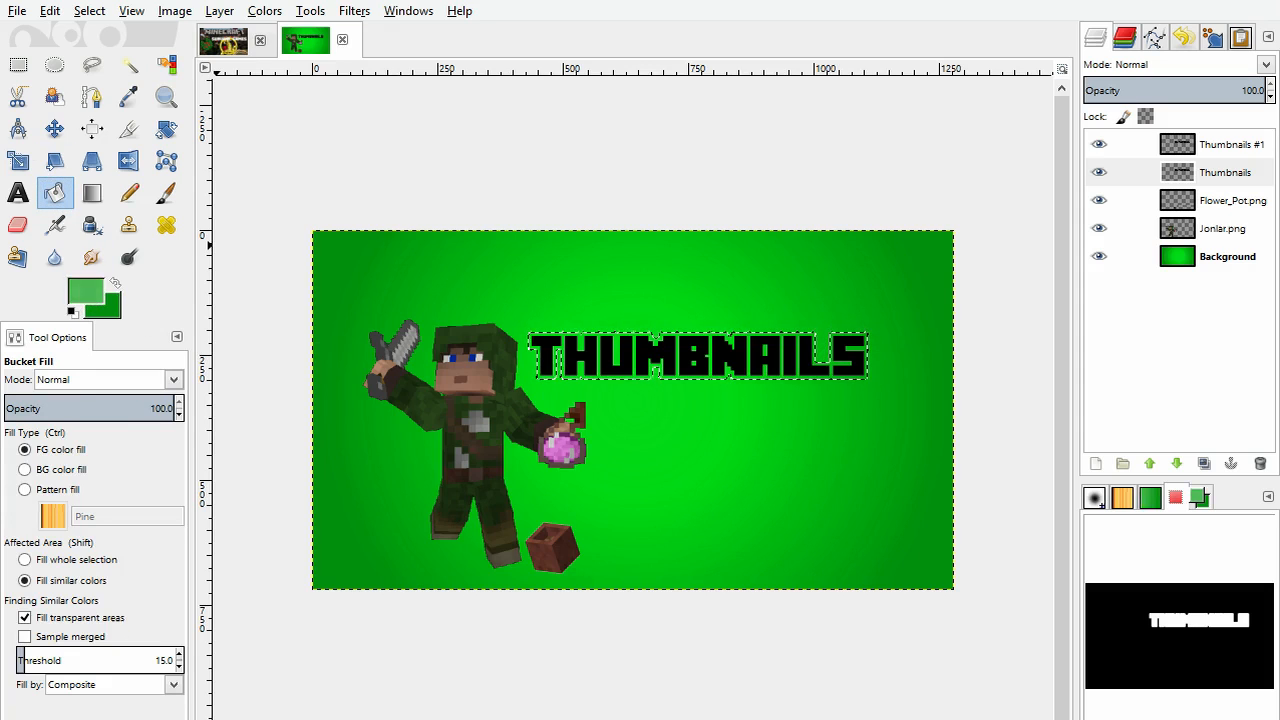
left_click(398, 474)
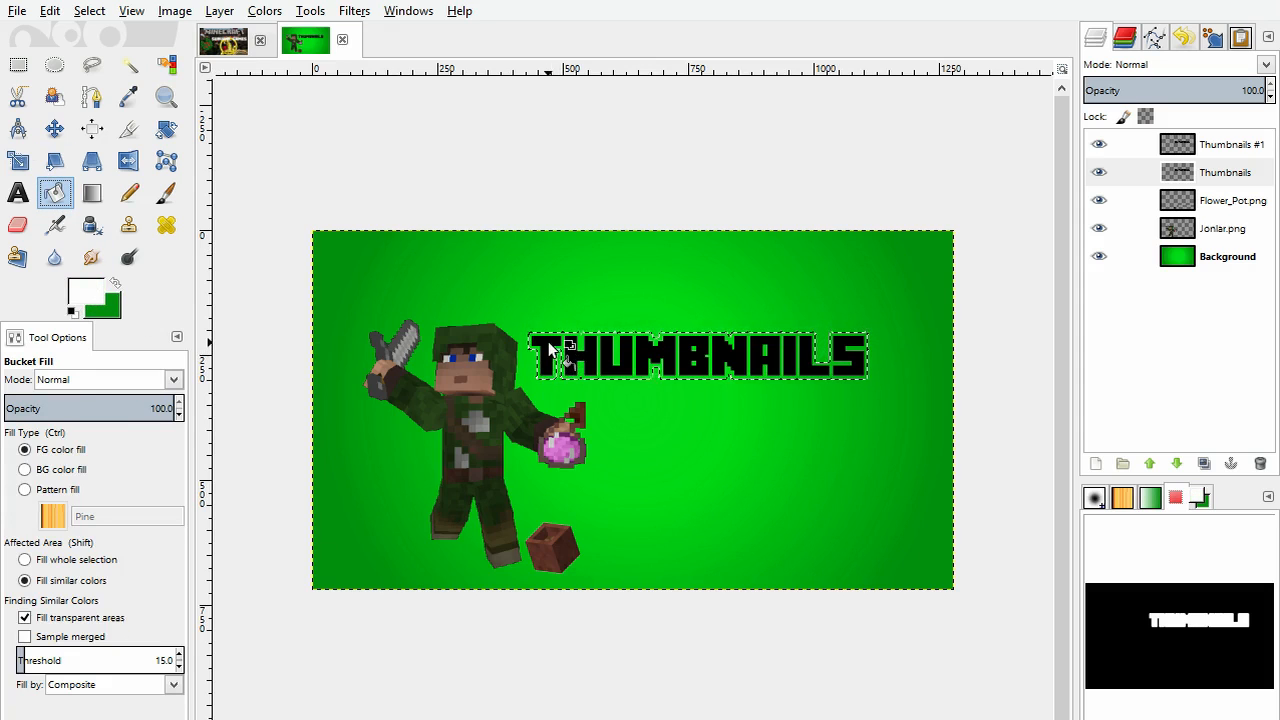
left_click(60, 560)
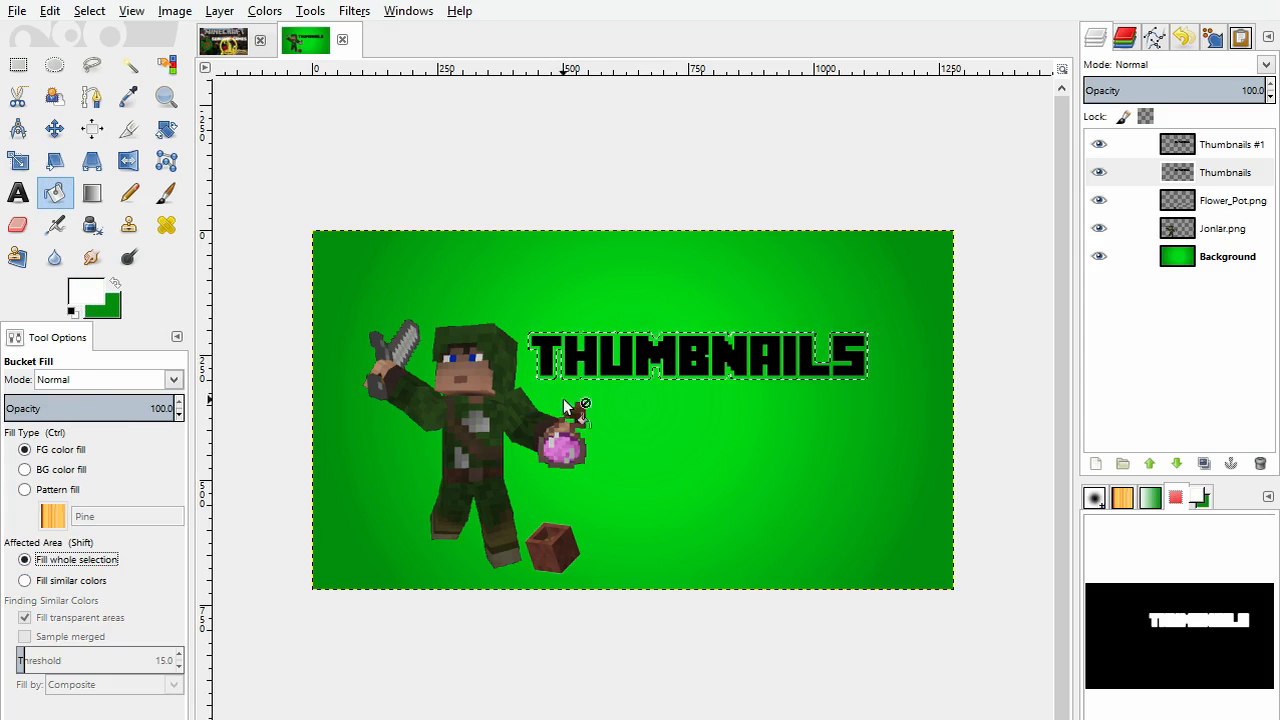
left_click(548, 345)
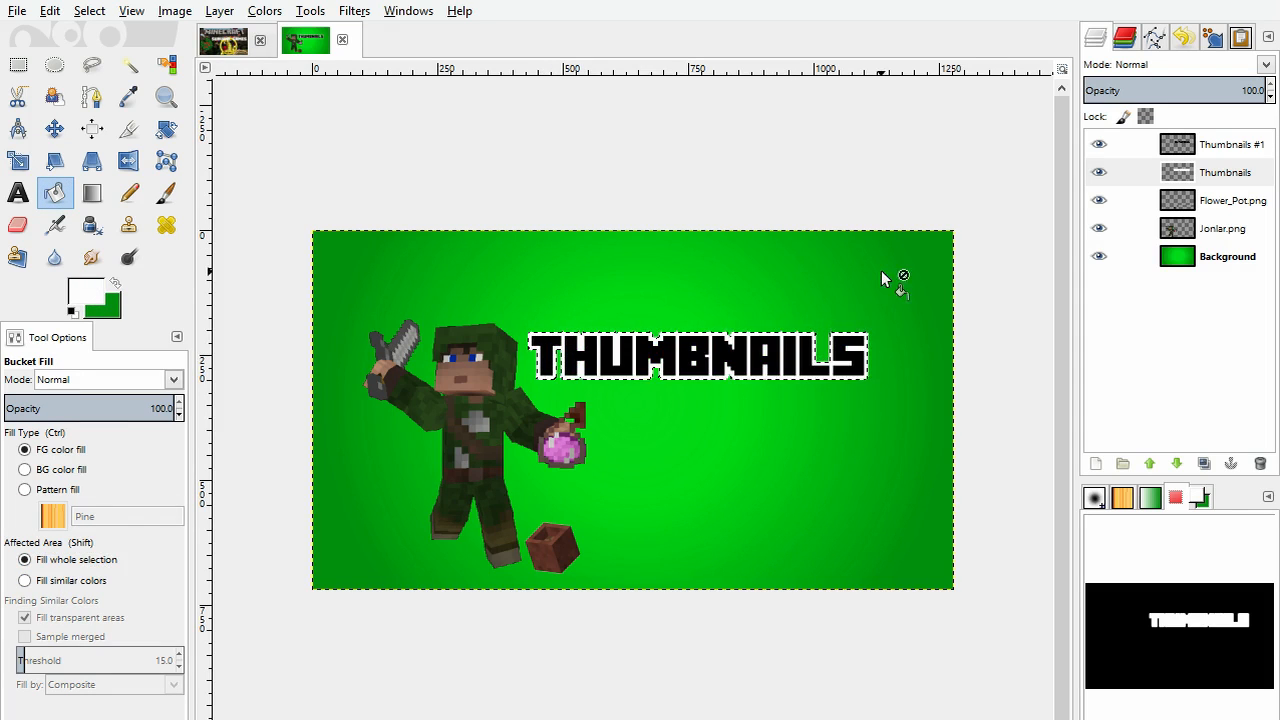
Step: Copy the Minecraft Logo layer from the finished Survival Games image and return to the green thumbnail
left_click(1238, 145)
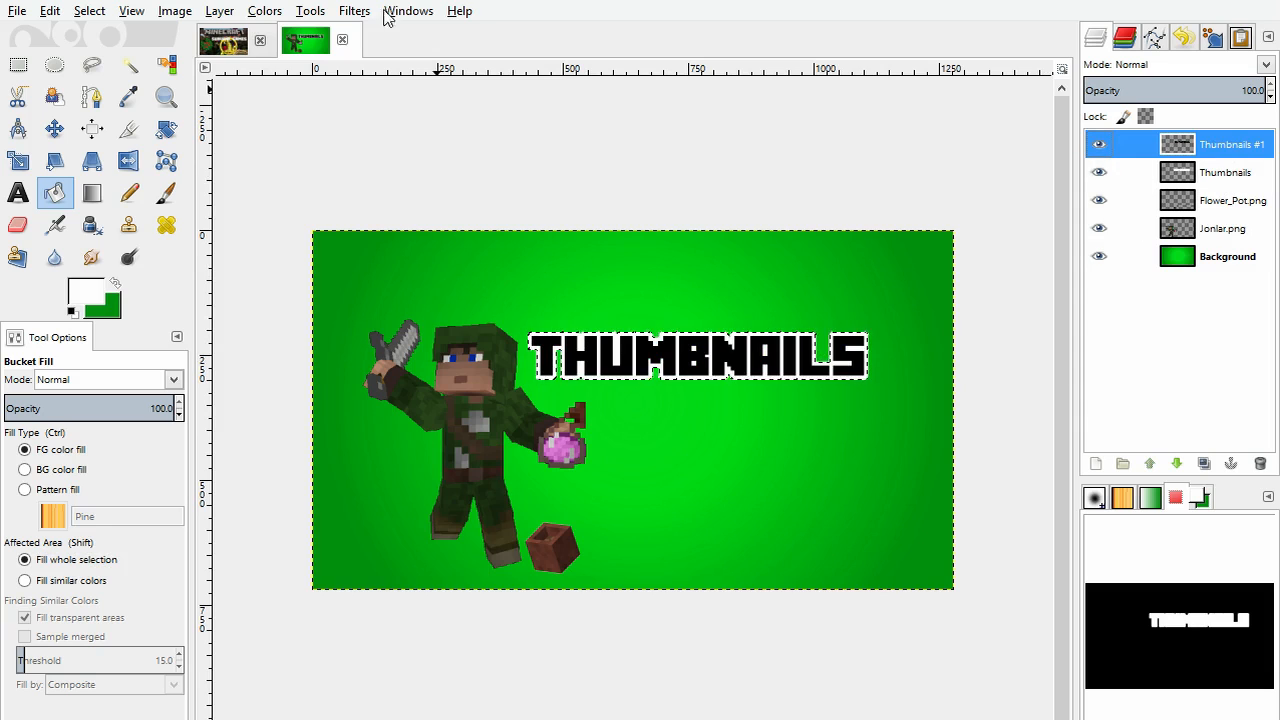
left_click(229, 46)
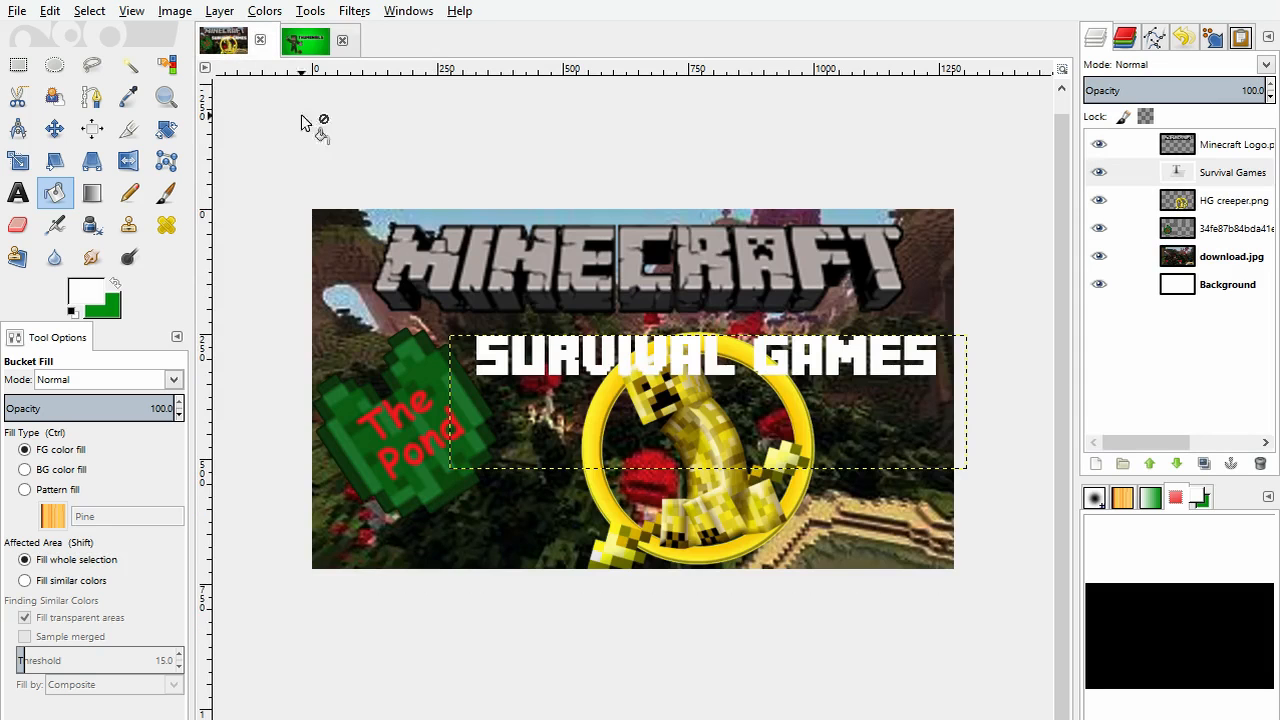
left_click(1198, 148)
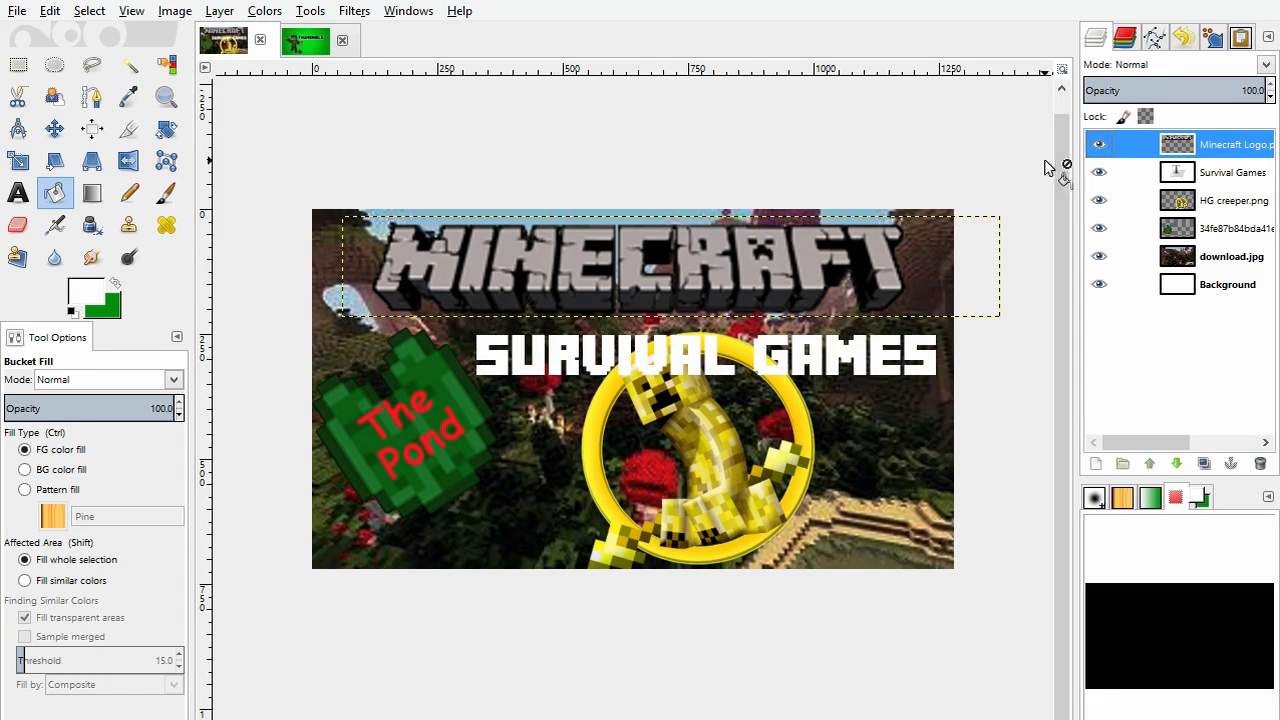
left_click(1218, 290)
left_click(306, 42)
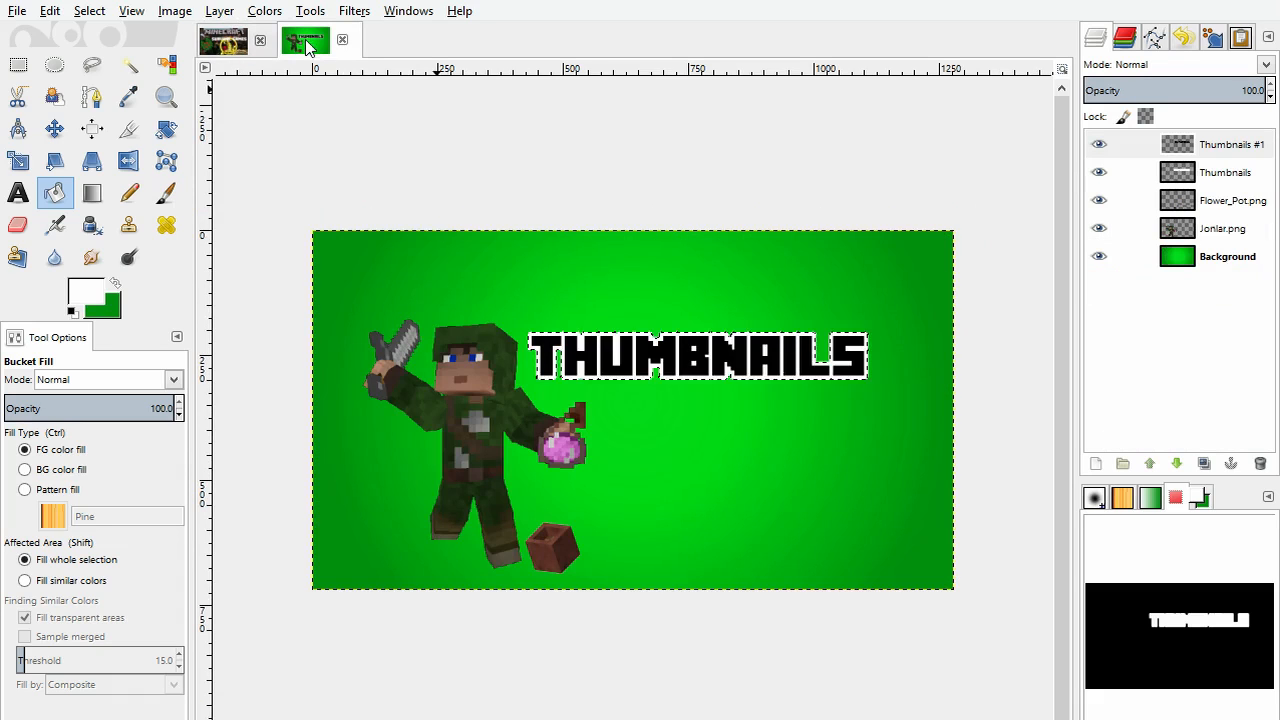
left_click(223, 40)
left_click(1180, 150)
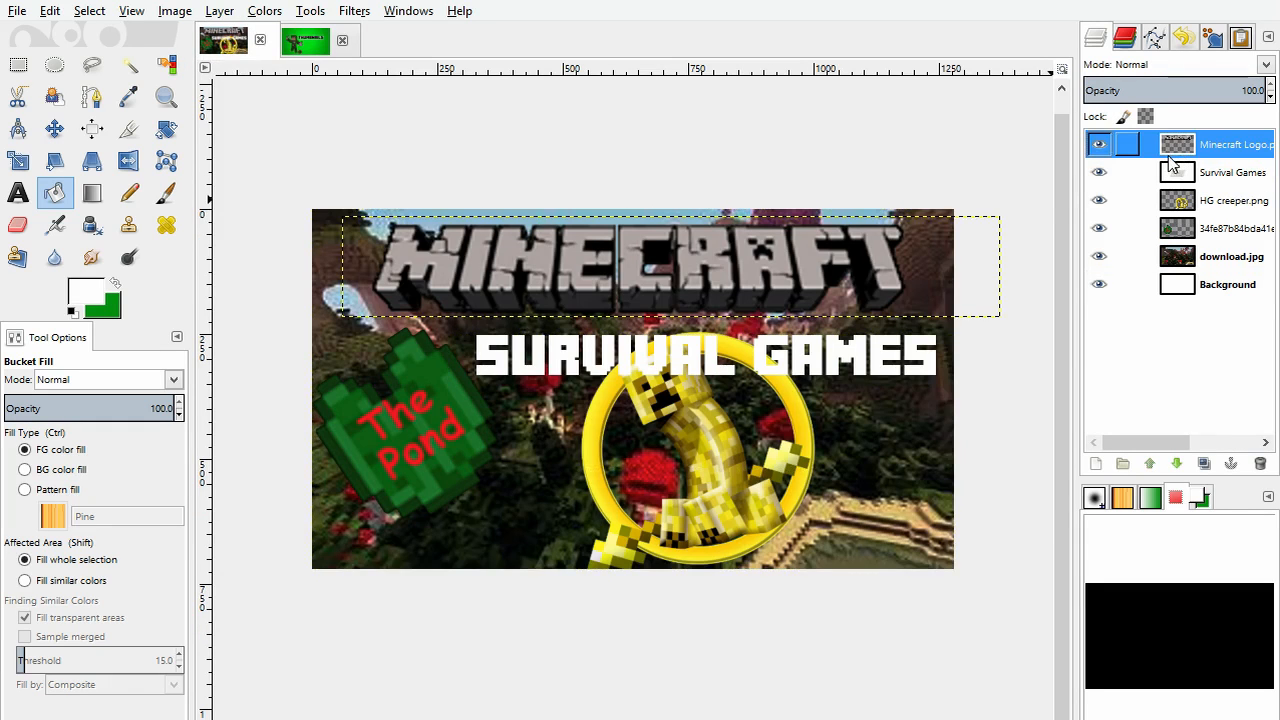
left_click(267, 40)
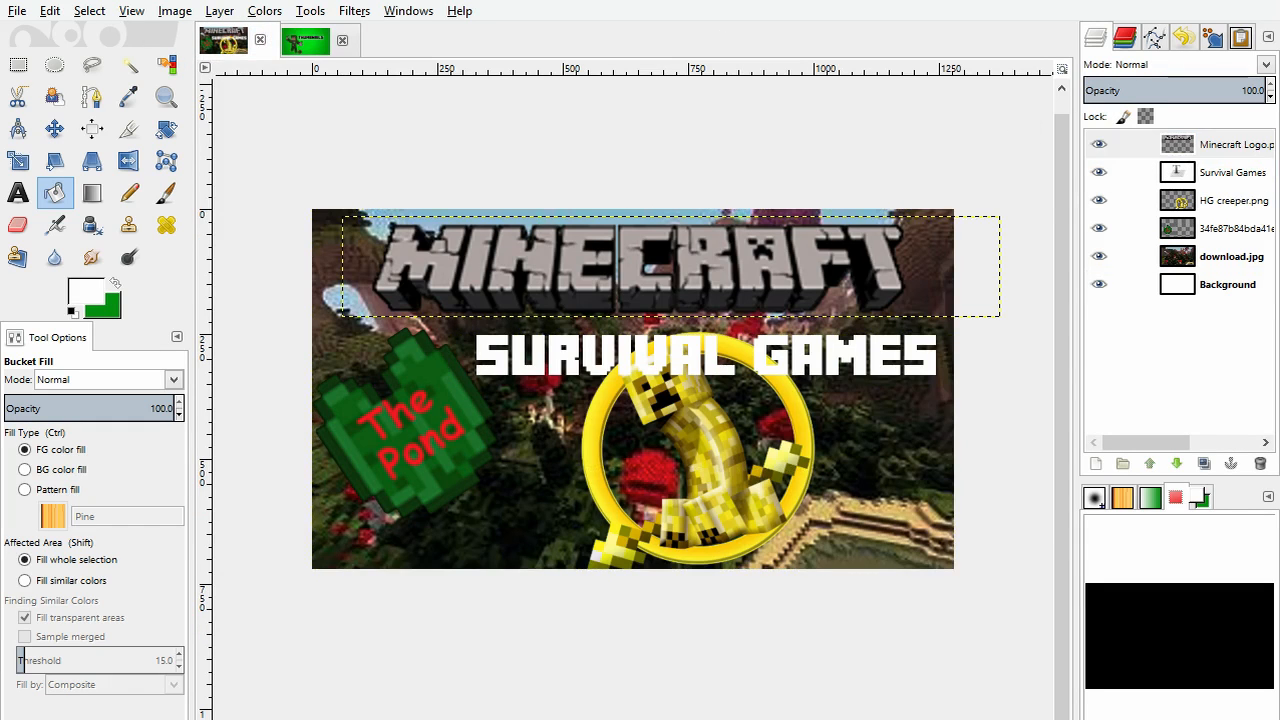
left_click(322, 45)
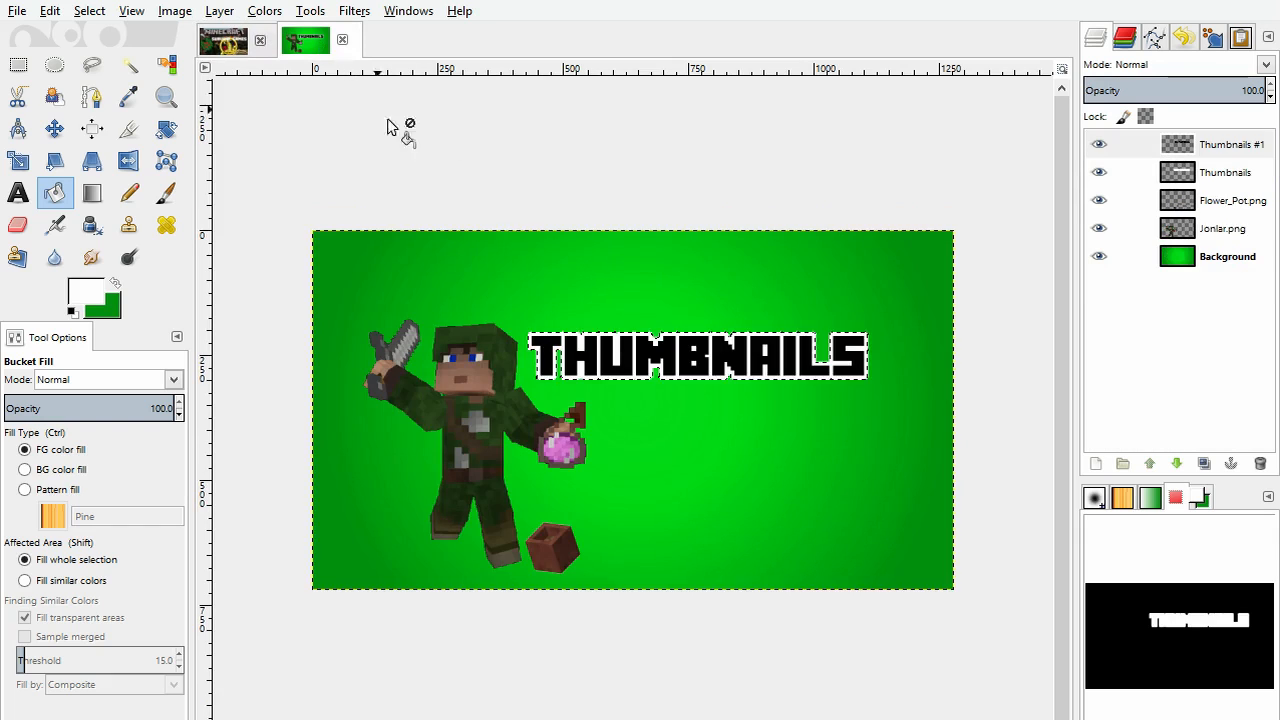
Step: Try to paste the Minecraft logo along the thumbnail's upper edge and nudge the character down beneath it
key("ctrl+v")
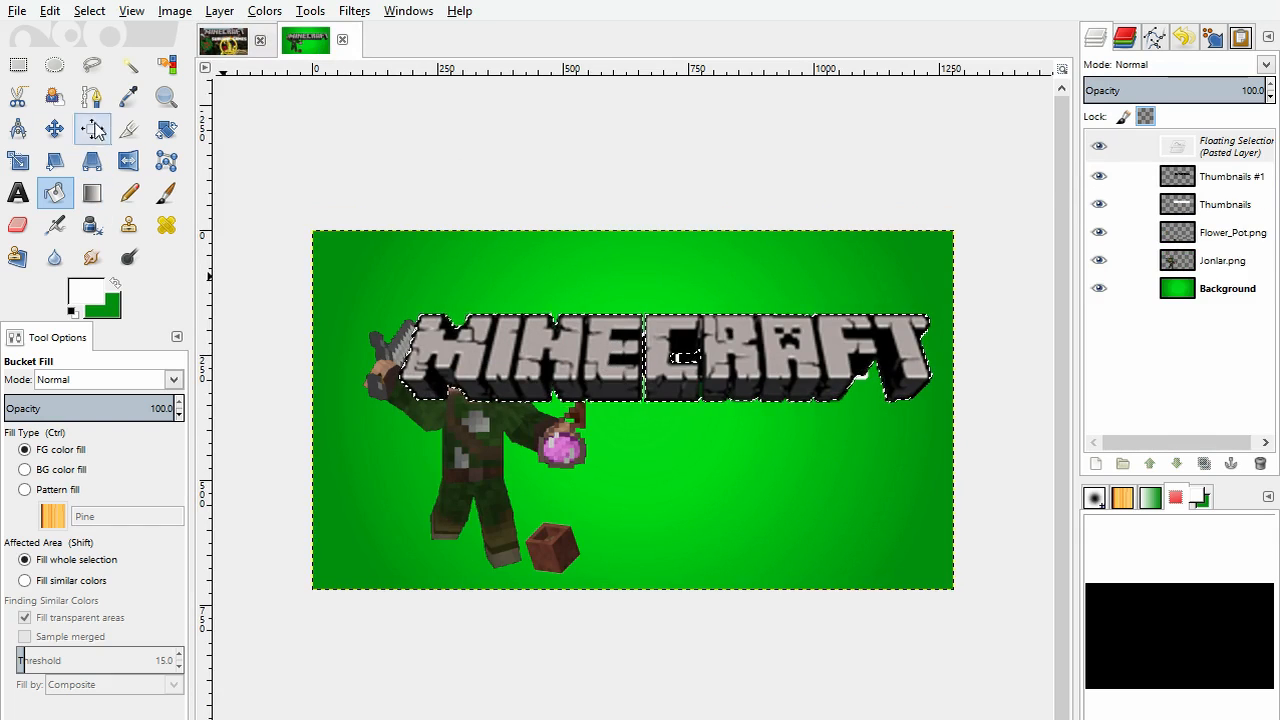
left_click(54, 128)
left_click_drag(524, 353, 488, 276)
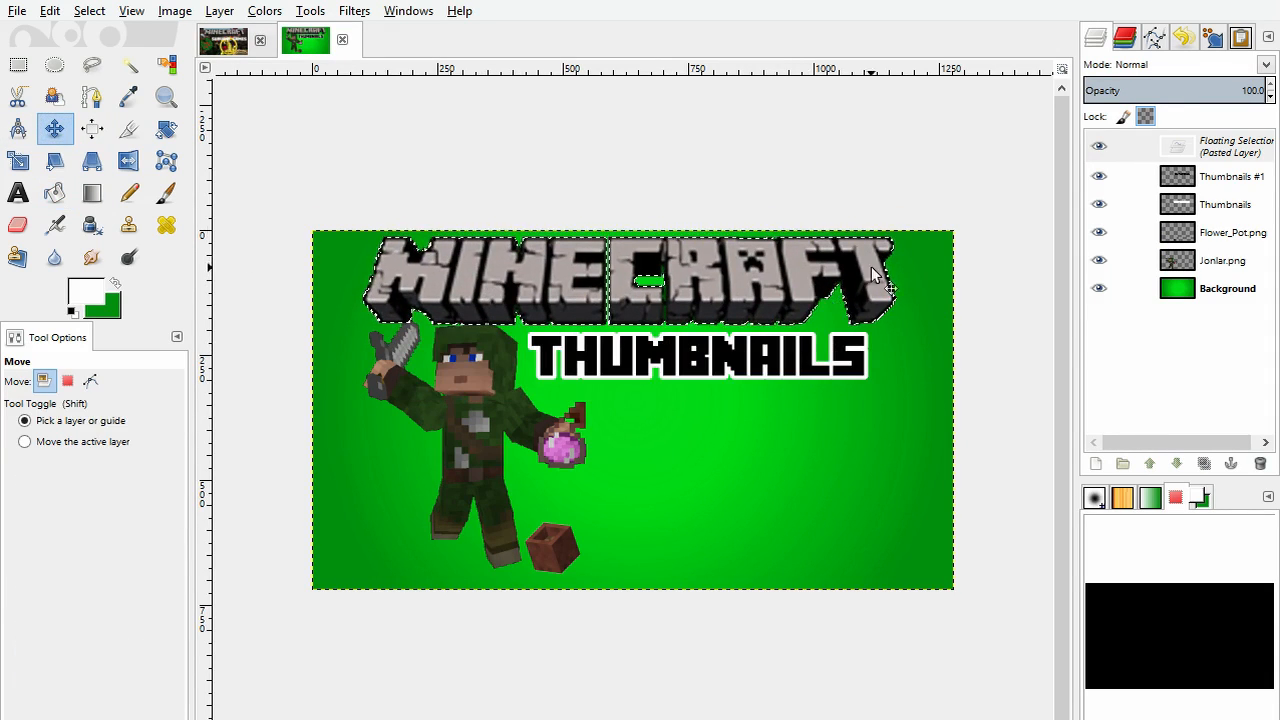
left_click(478, 430)
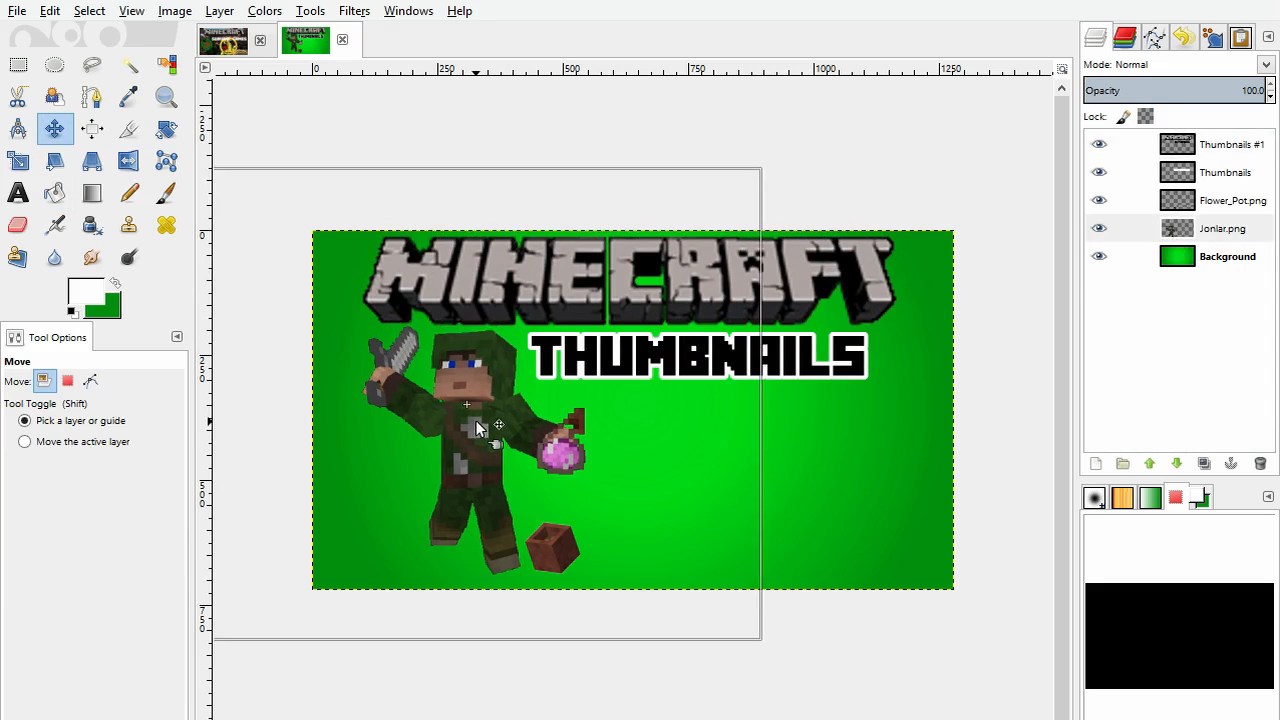
Step: Try to move the title lower, and undo that move, the character's move and the logo paste
left_click_drag(766, 356, 782, 398)
key("ctrl+z")
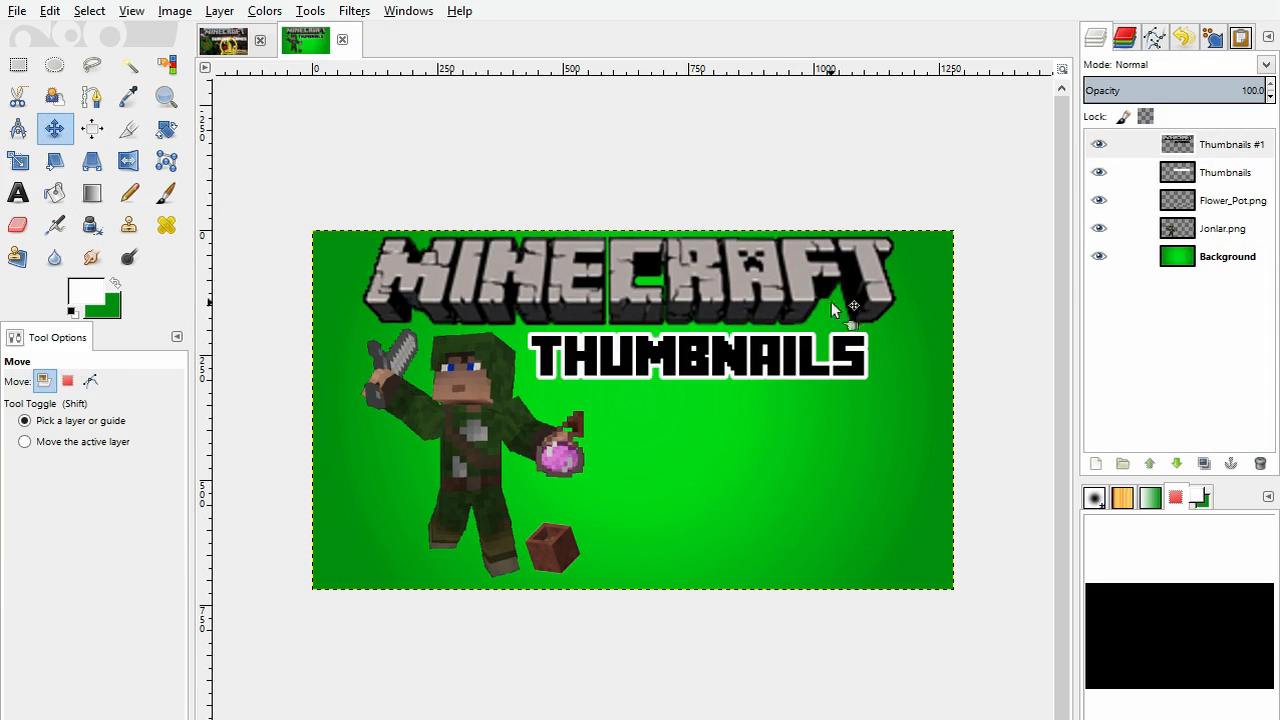
left_click(1210, 155)
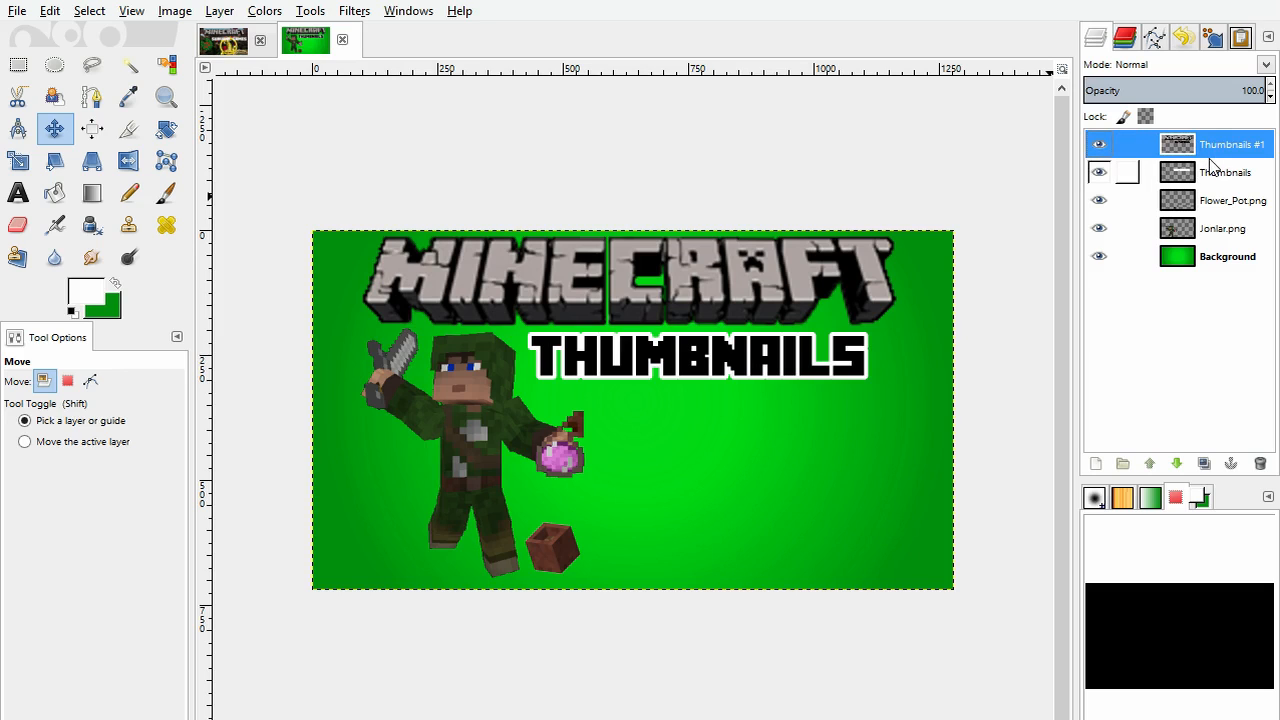
key("ctrl+z")
key("ctrl+z")
key("ctrl+z")
key("ctrl+z")
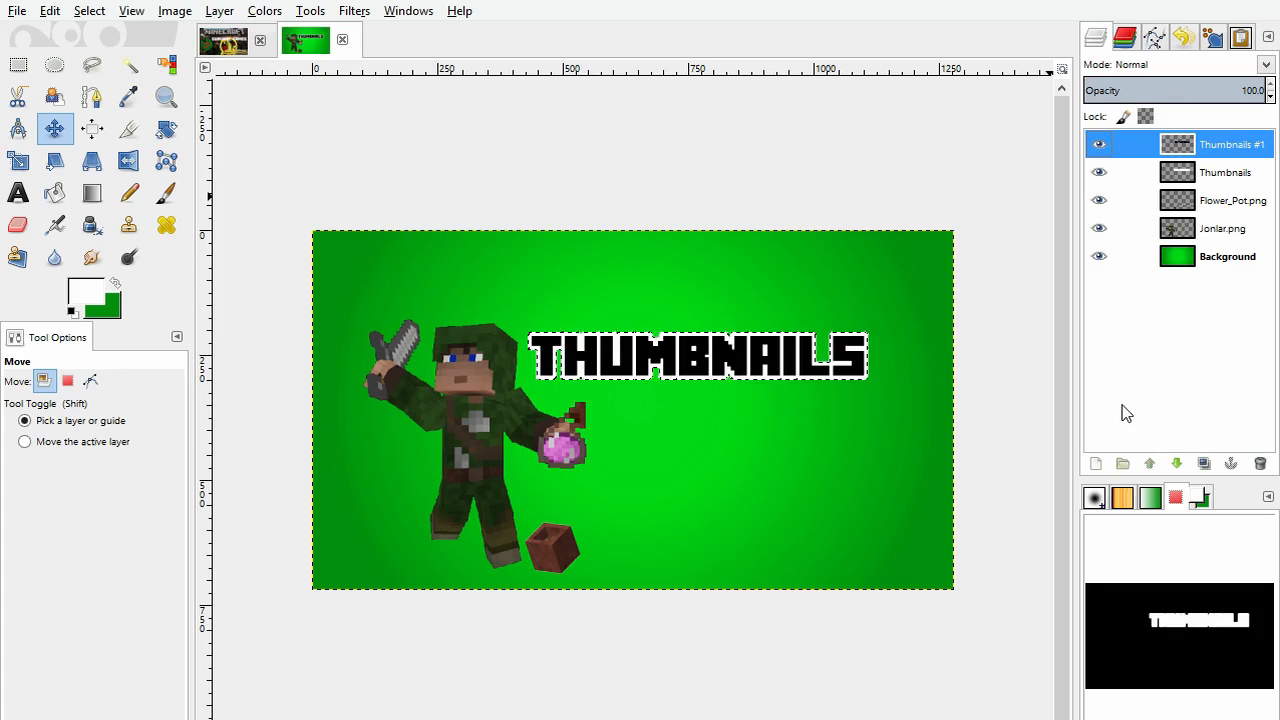
Step: Merge Thumbnails #1 down into the Thumbnails layer and move the combined title right and slightly down
left_click(1116, 303)
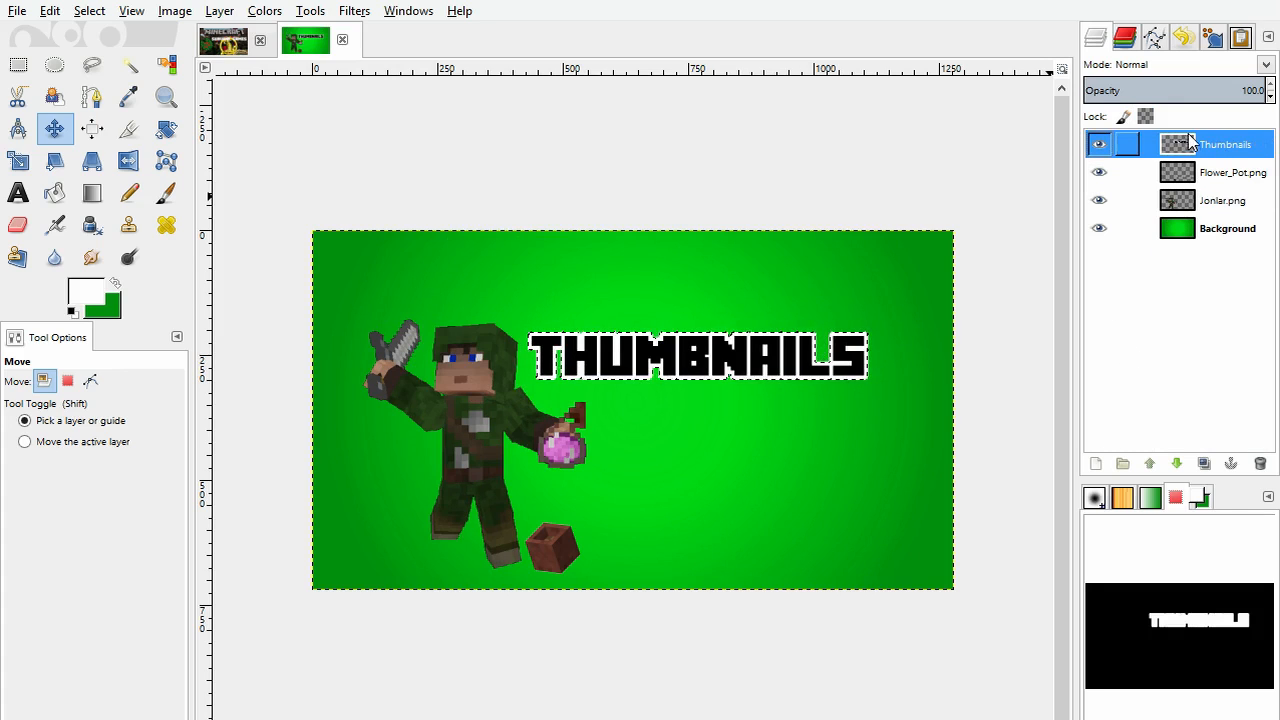
left_click_drag(718, 366, 759, 382)
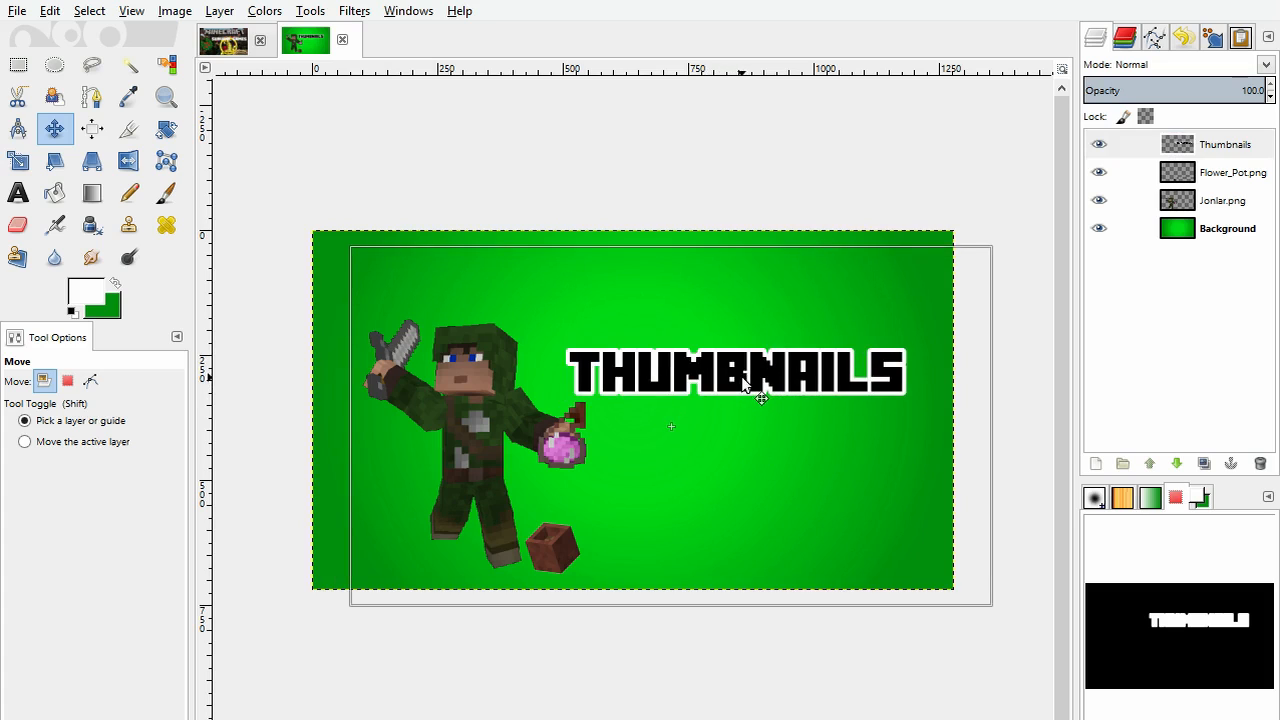
Step: Add a new transparent layer above Thumbnails, paste the Minecraft logo onto it and anchor it along the image's upper edge
left_click(1218, 152)
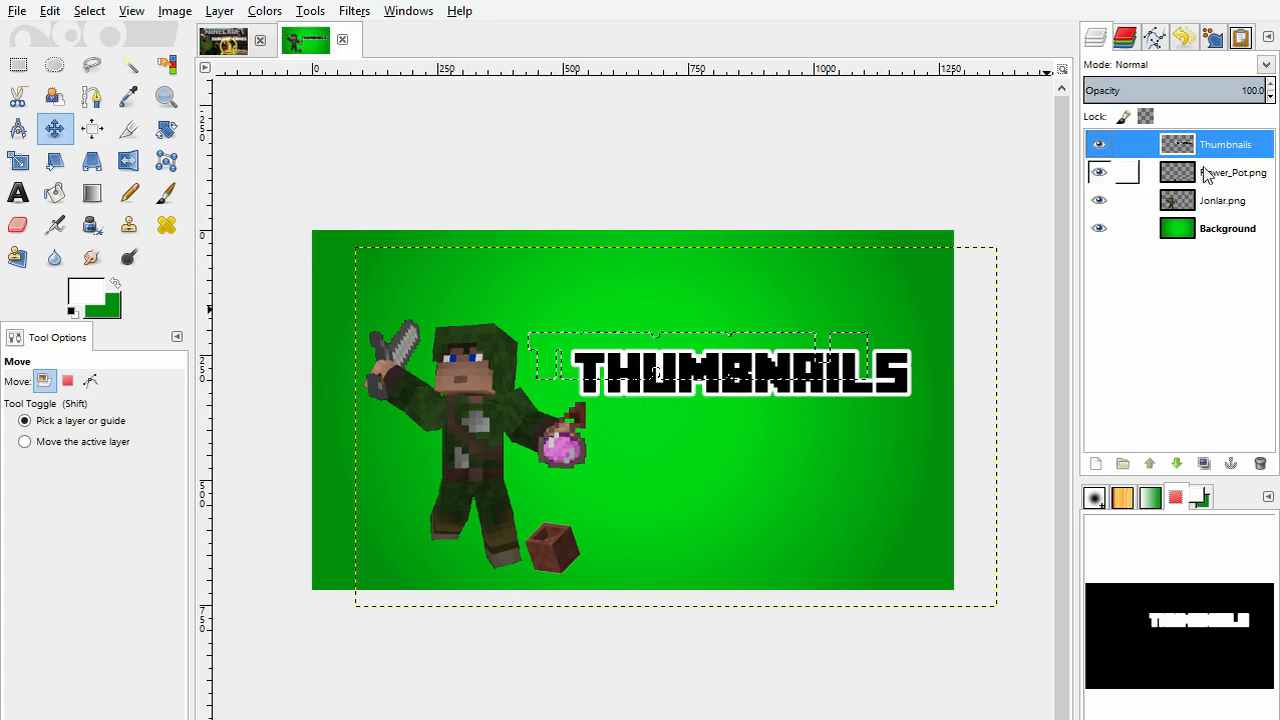
left_click(1099, 466)
left_click(186, 229)
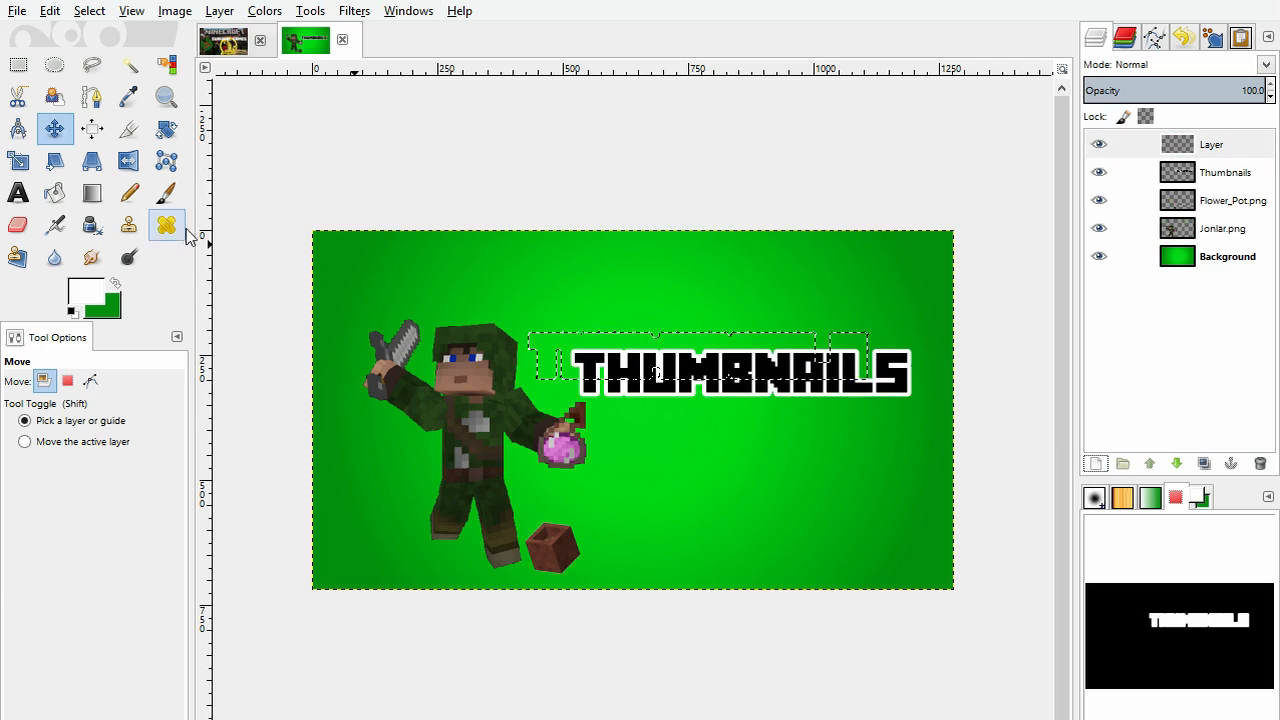
key("ctrl+v")
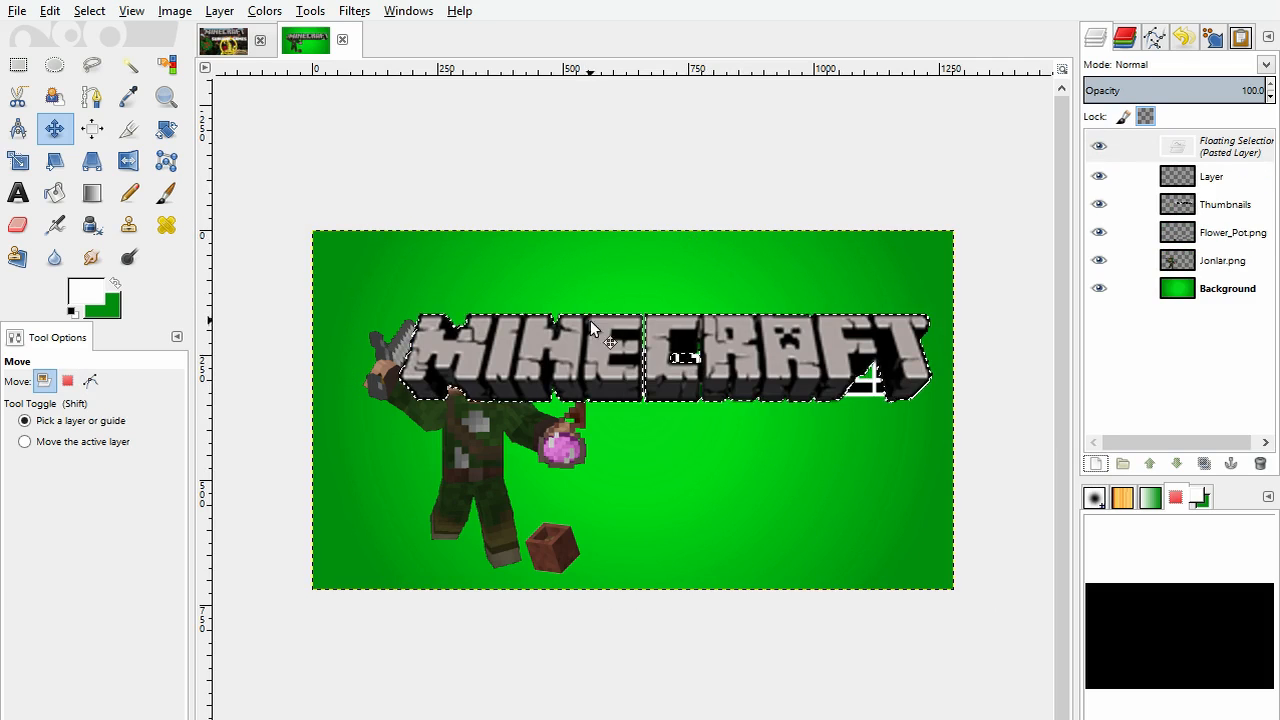
left_click_drag(602, 352, 560, 280)
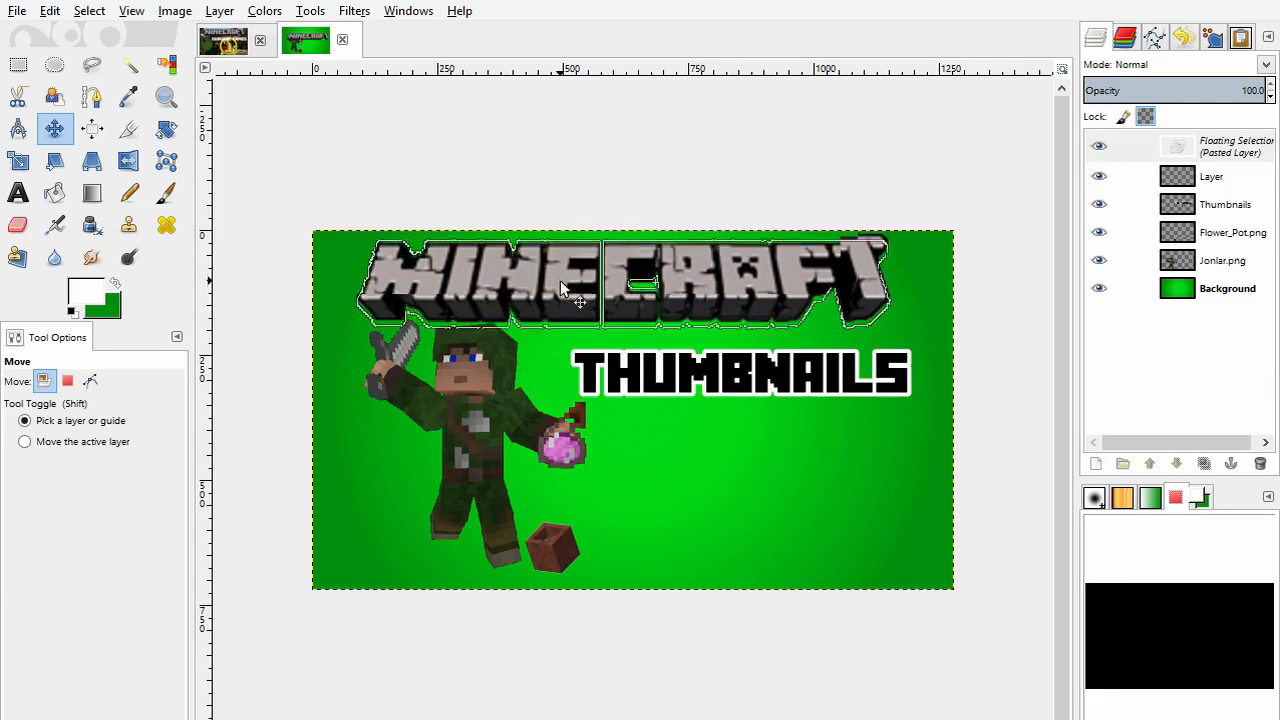
left_click(693, 474)
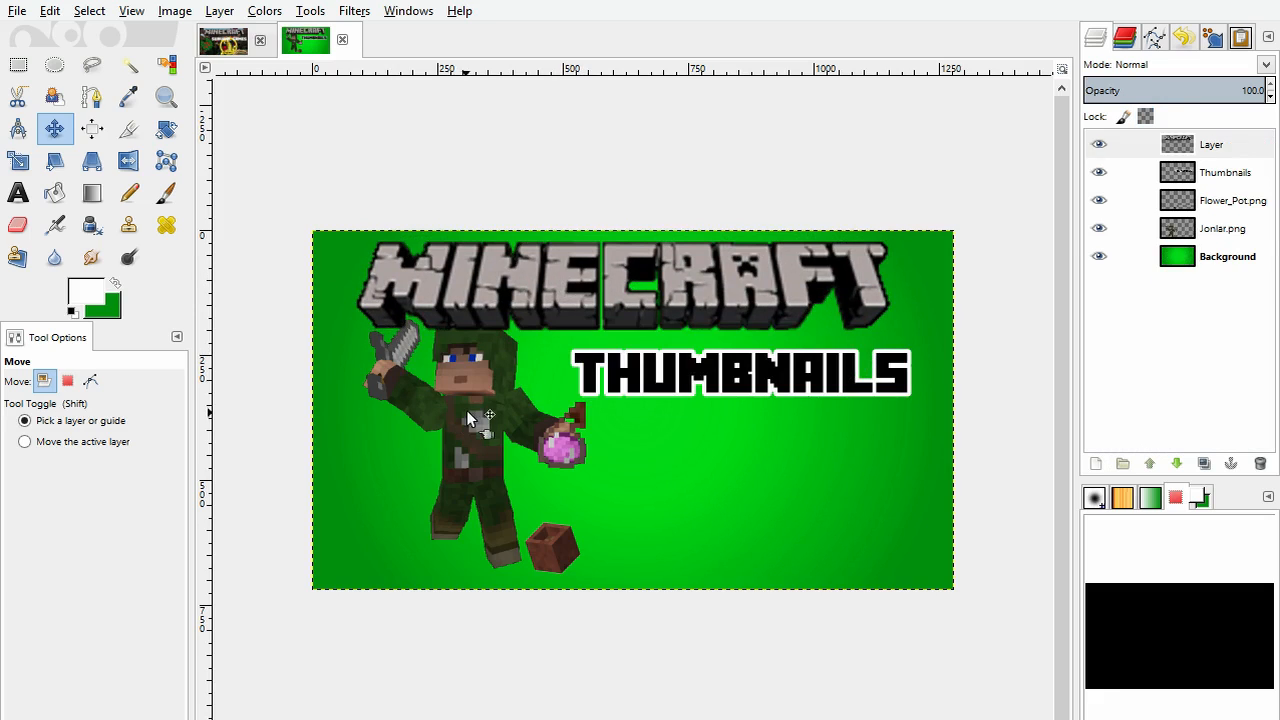
Step: Move the character slightly down and left so it clears the Minecraft logo, and select the Background layer
left_click_drag(466, 410, 453, 424)
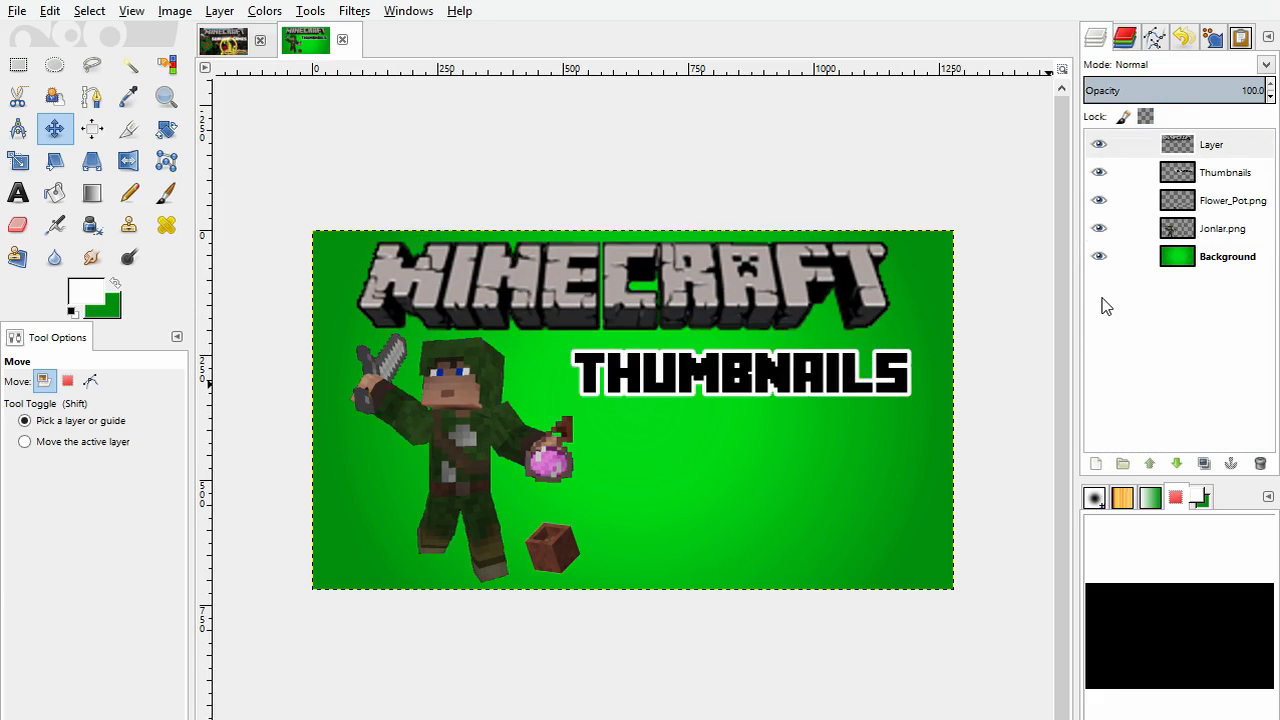
left_click(1248, 262)
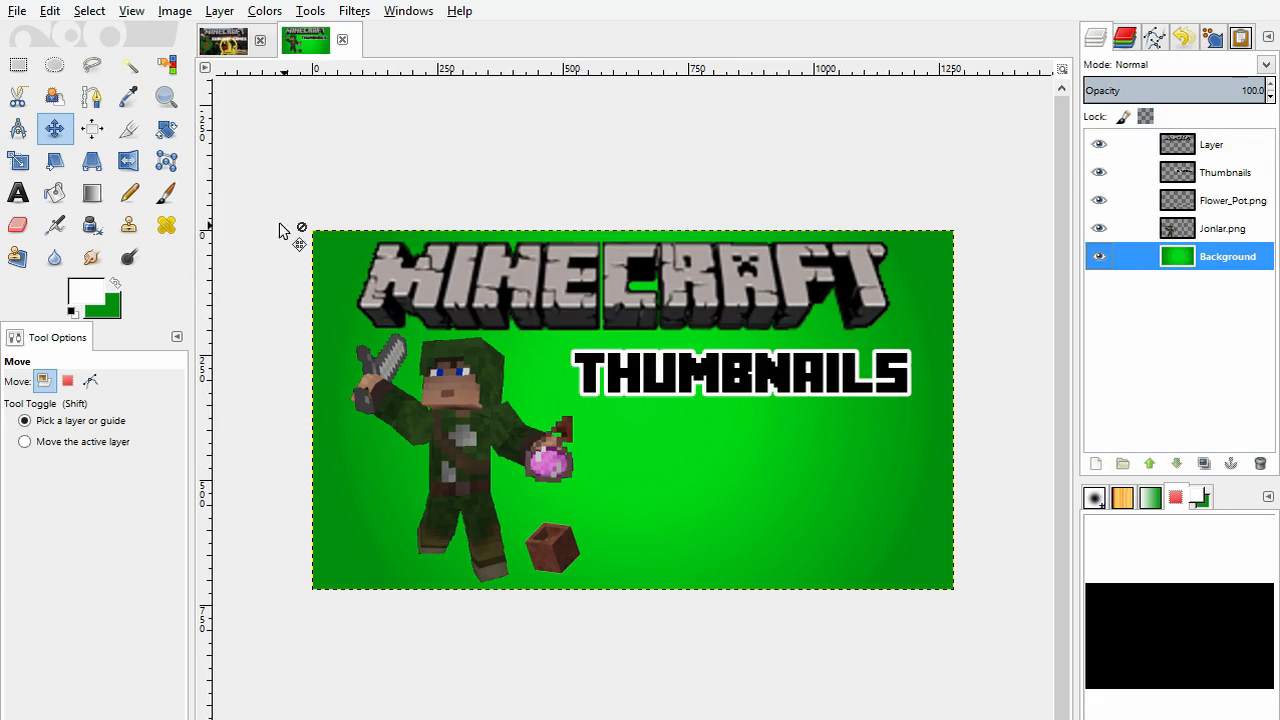